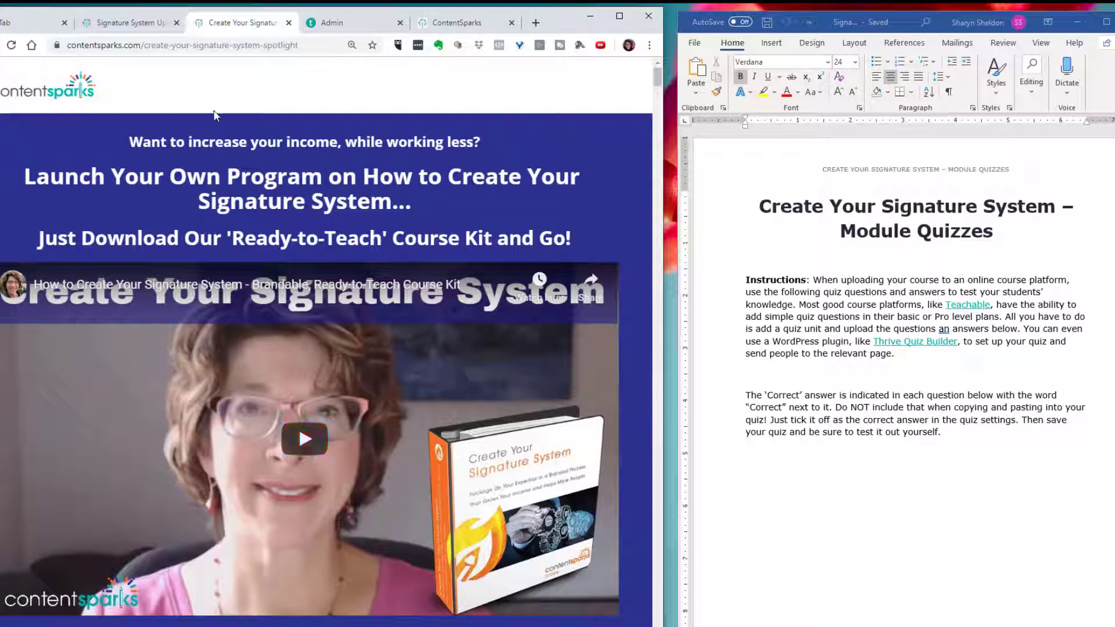
Look over the upgrade package's product page and the module outline on the Create Your Signature System sales page
left_click(117, 27)
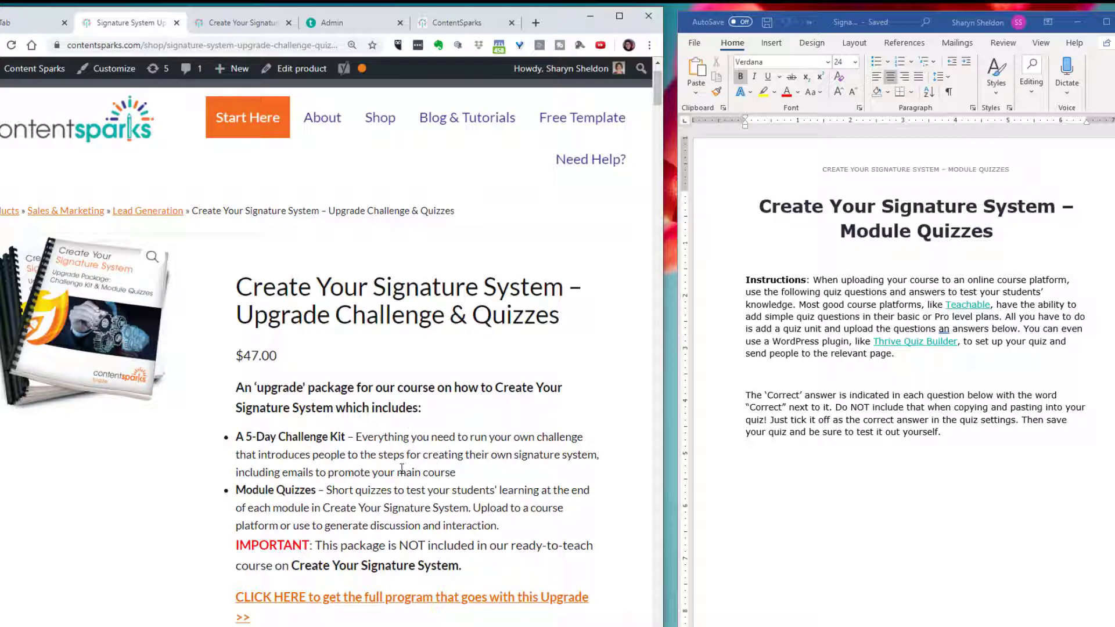
scroll(386, 441, "down", 2)
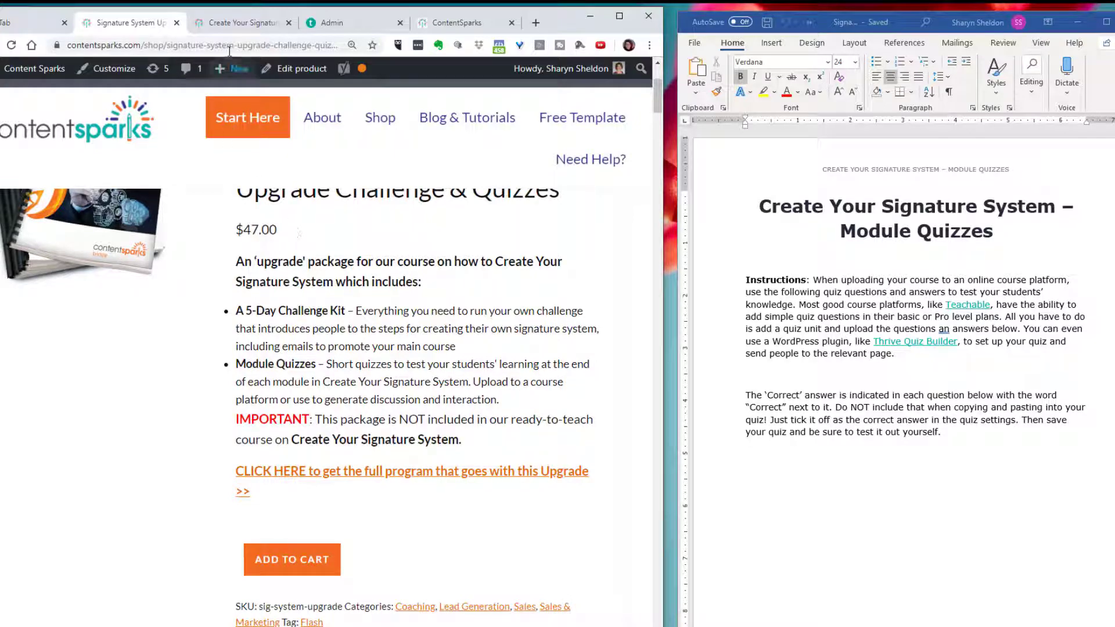
left_click(225, 25)
scroll(241, 303, "down", 15)
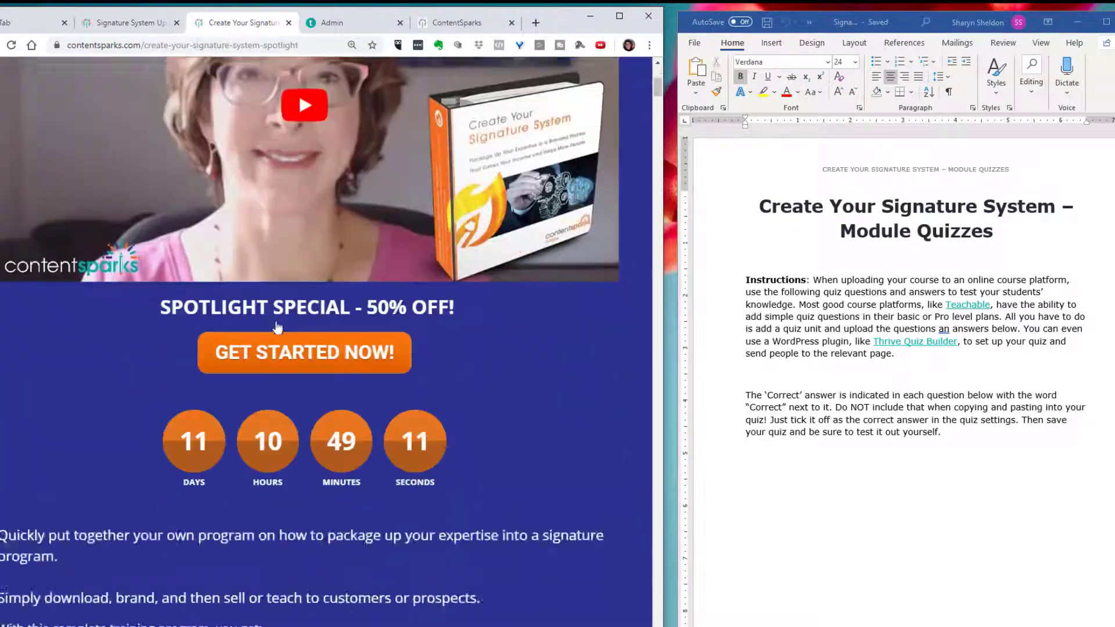
scroll(241, 303, "down", 20)
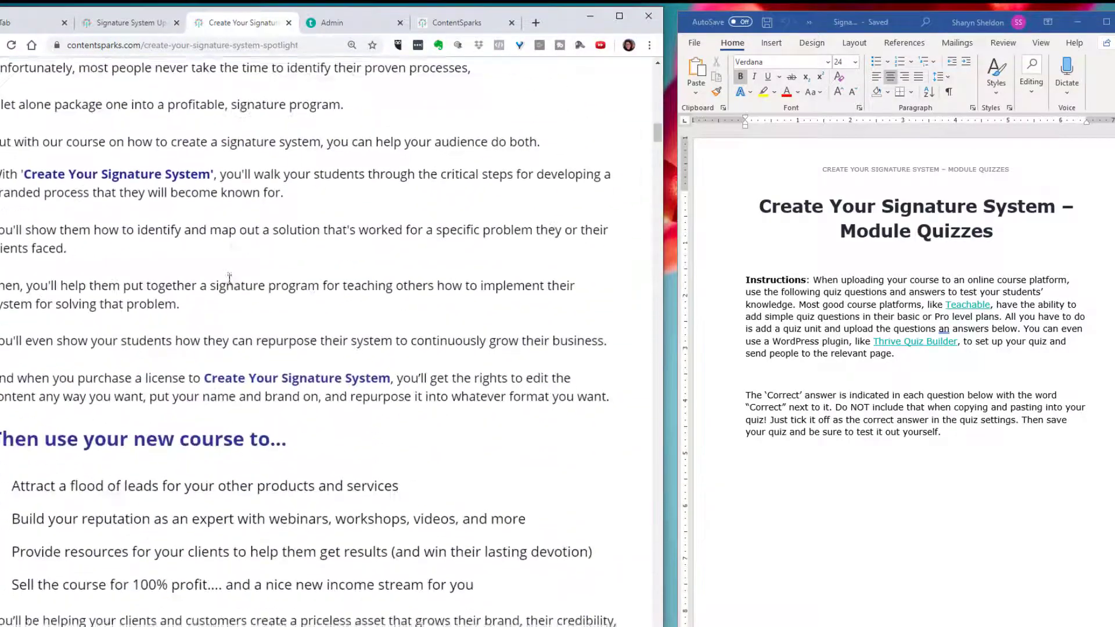
scroll(221, 269, "down", 4)
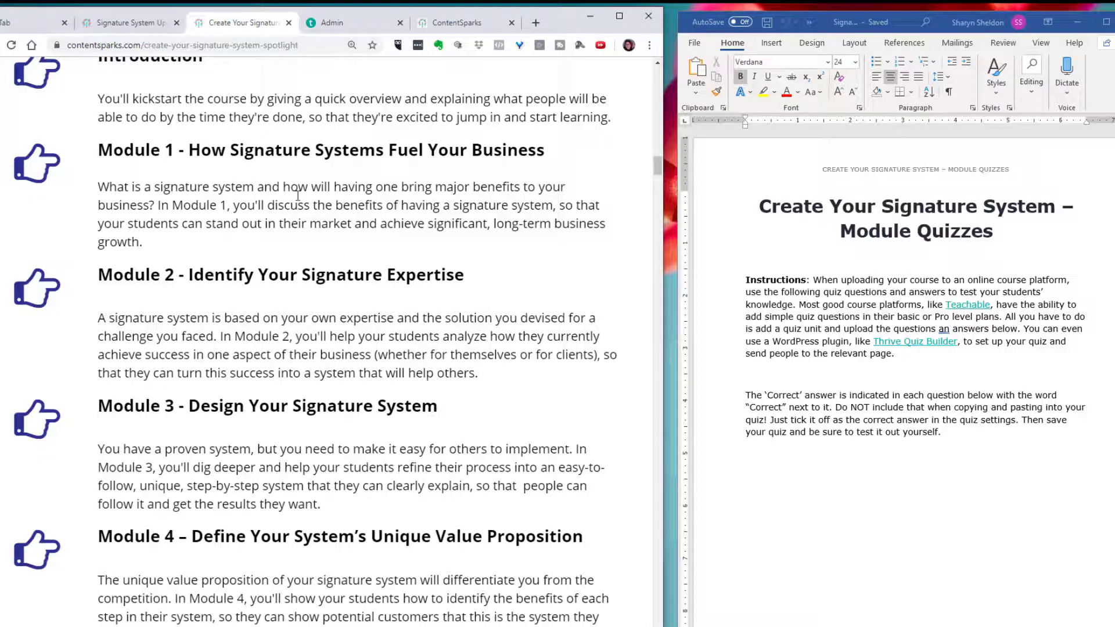
scroll(298, 195, "down", 6)
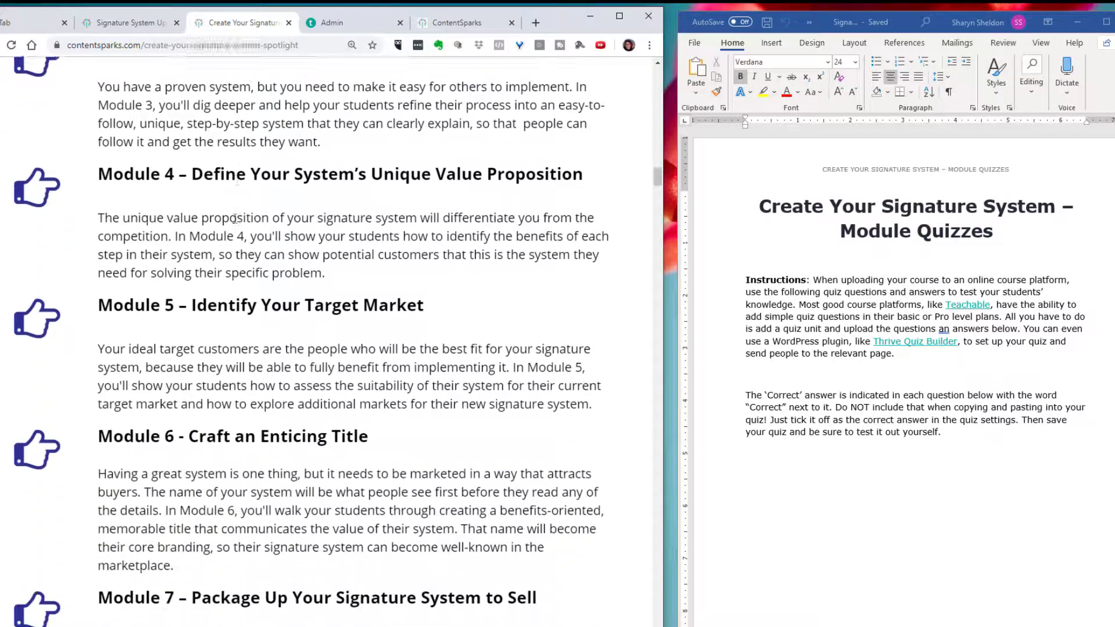
scroll(236, 219, "down", 8)
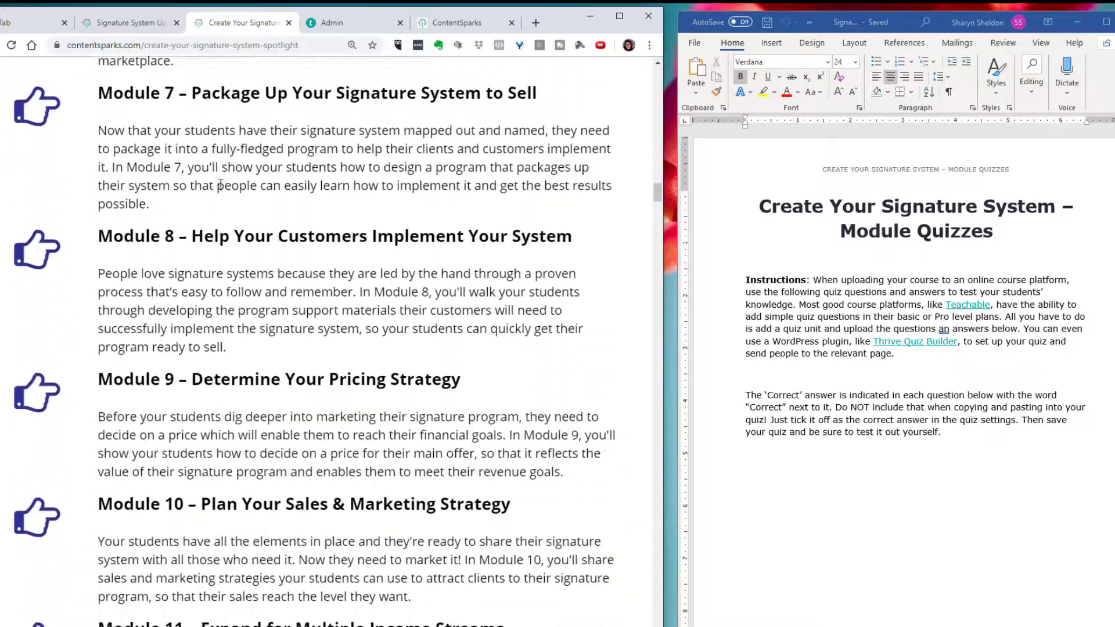
scroll(220, 185, "down", 8)
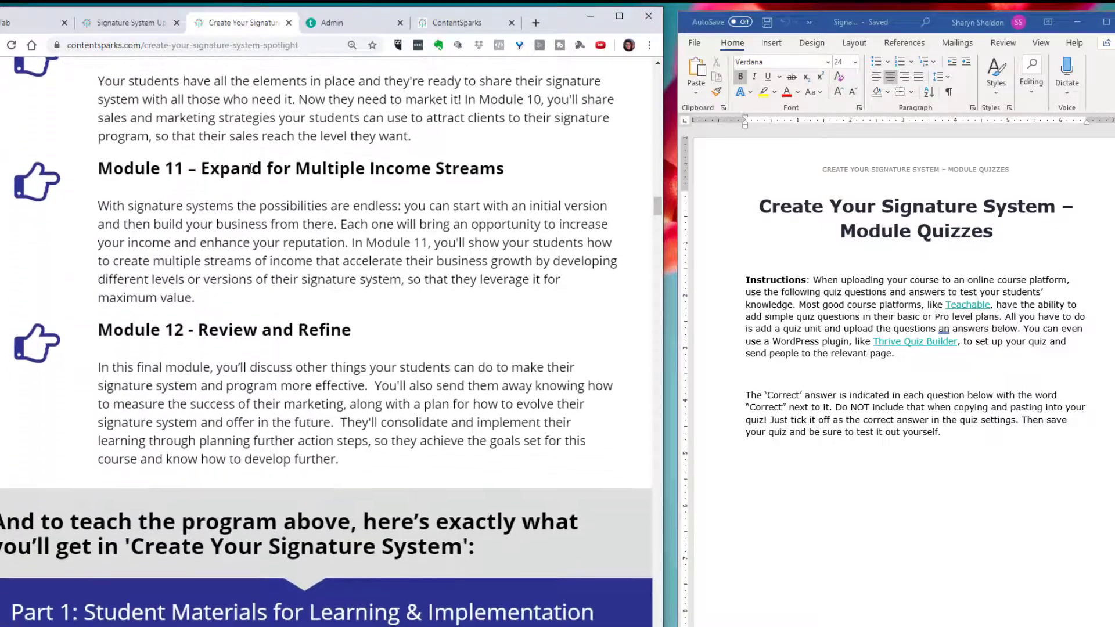
scroll(369, 355, "up", 13)
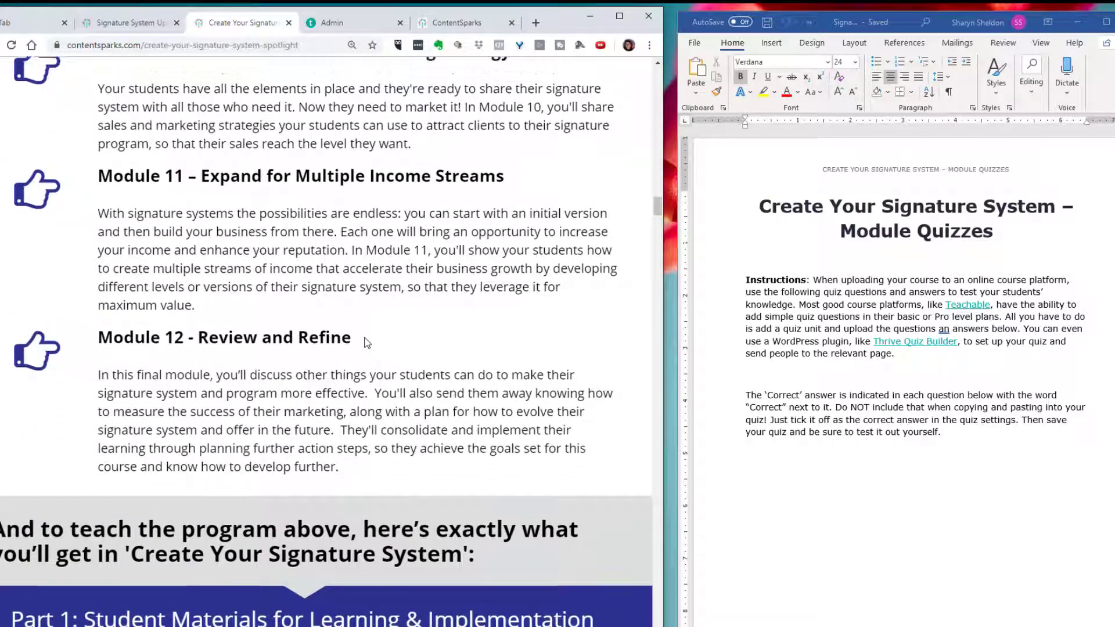
scroll(361, 338, "up", 19)
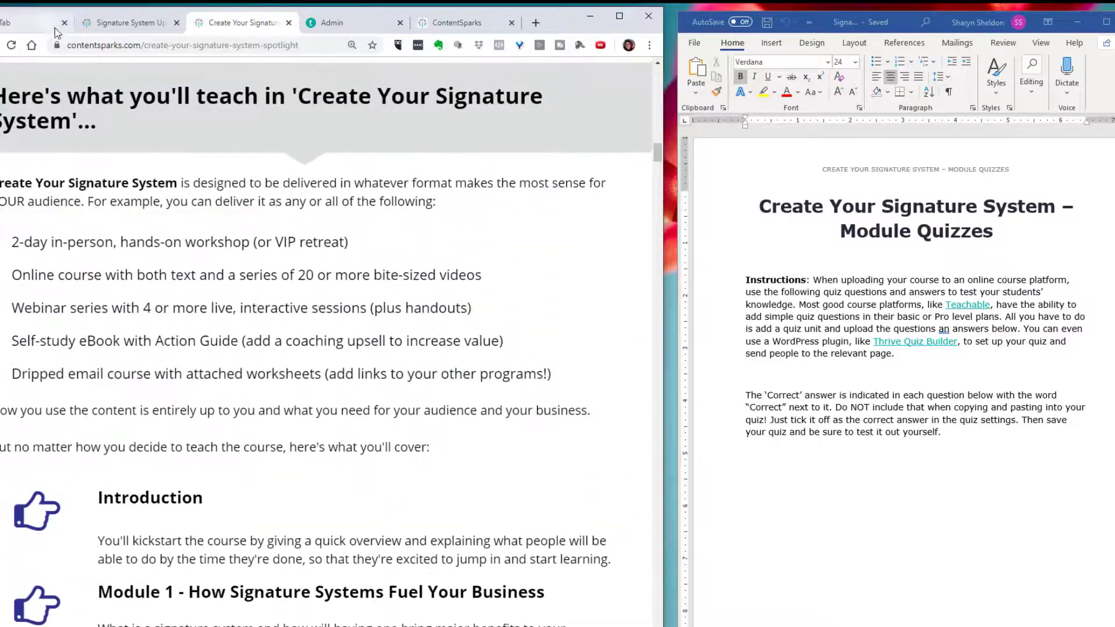
Review on the upgrade product page how to use the 5-Day Challenge Kit and Module Quizzes, and the contents of both upgrade parts
left_click(108, 25)
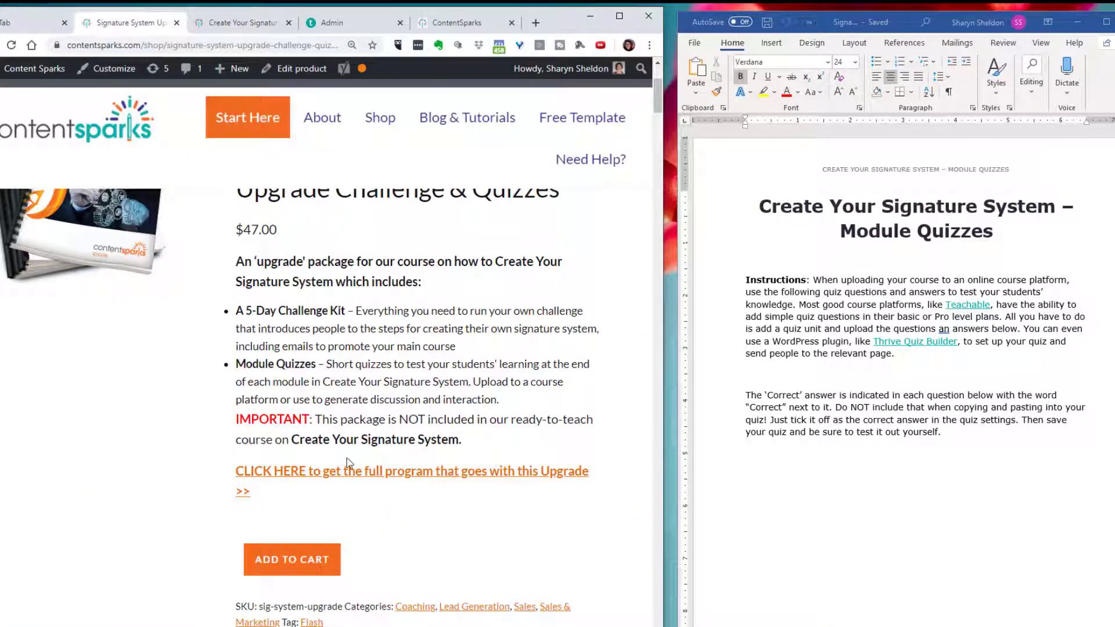
scroll(316, 434, "down", 13)
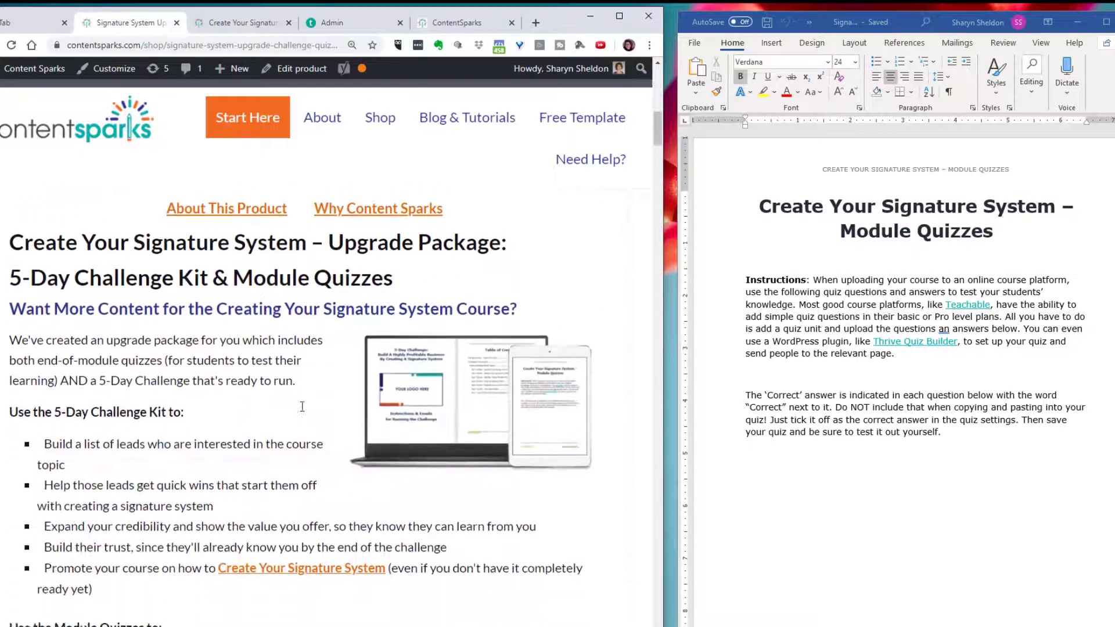
scroll(121, 334, "down", 2)
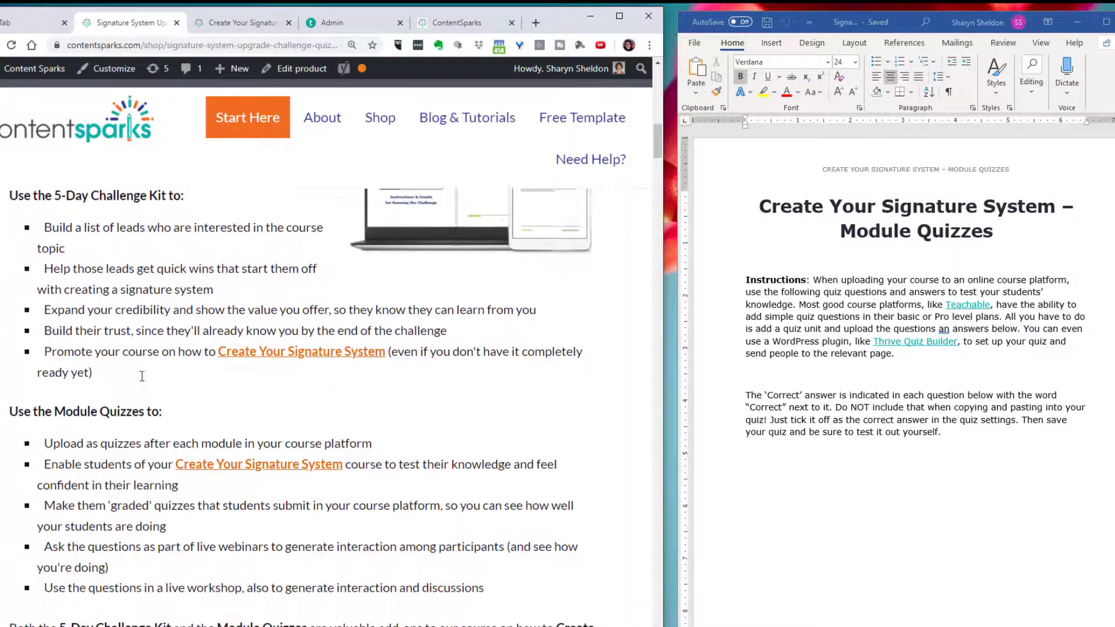
scroll(121, 334, "up", 1)
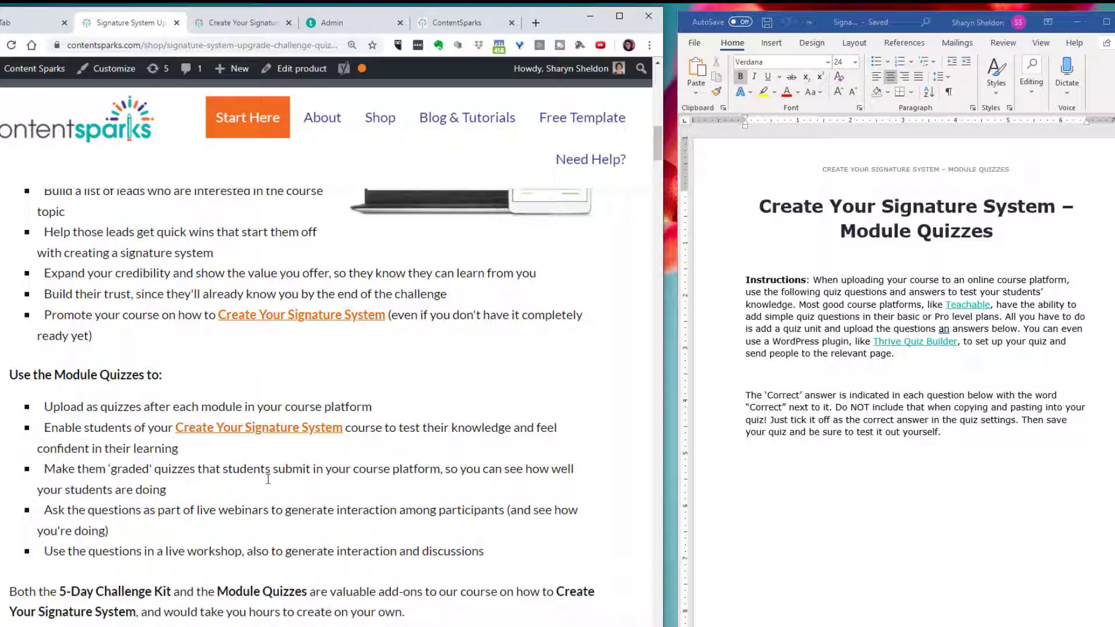
scroll(242, 483, "down", 2)
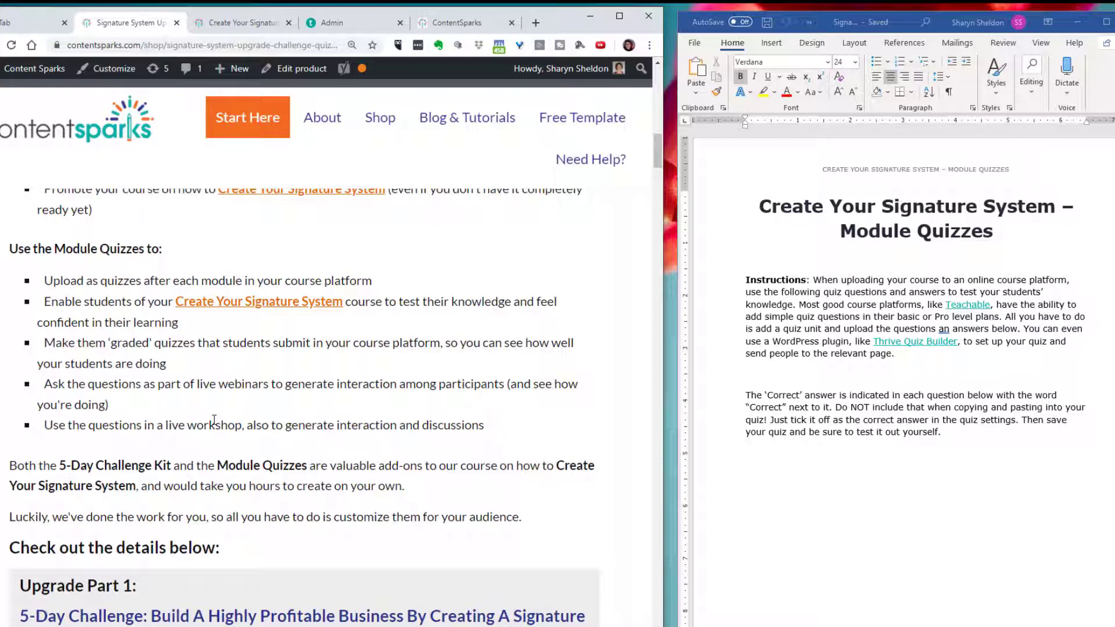
scroll(257, 406, "down", 1)
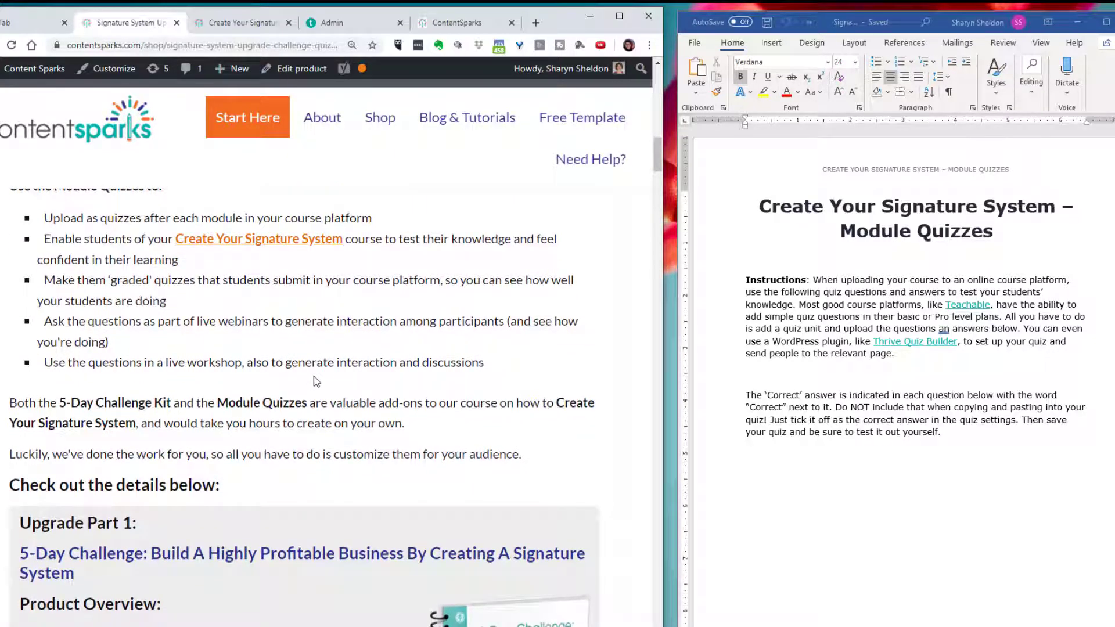
scroll(364, 353, "down", 3)
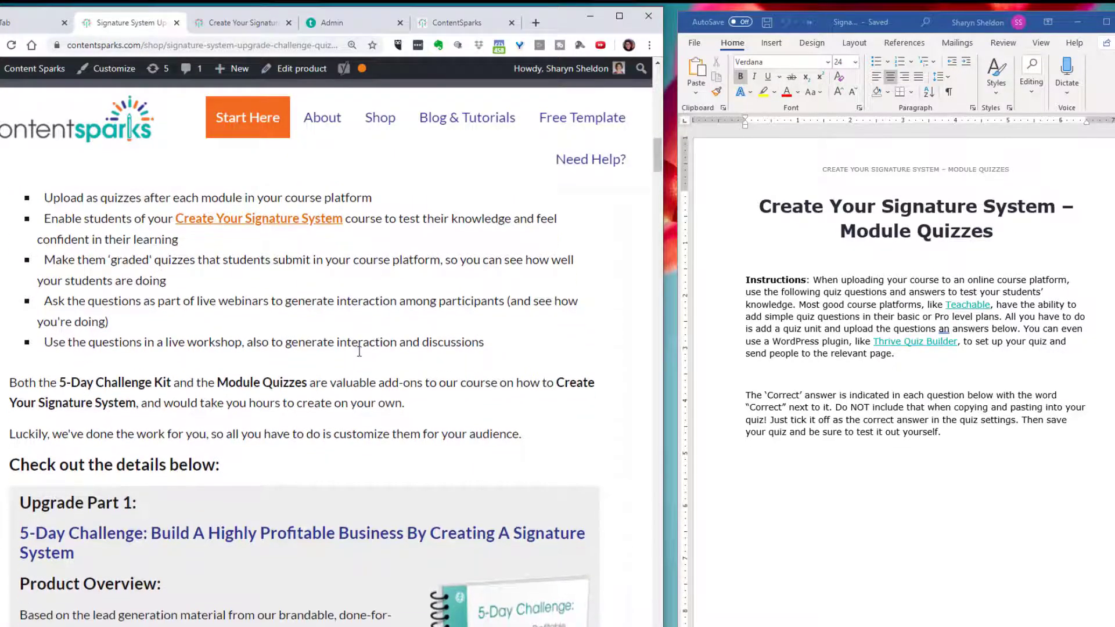
scroll(355, 355, "down", 2)
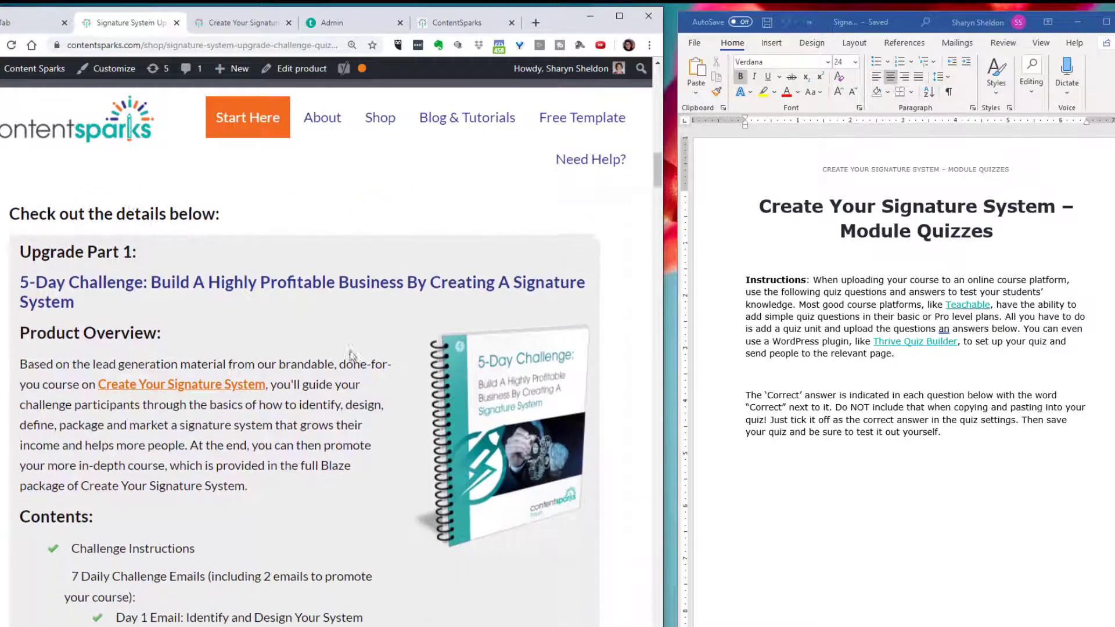
mouse_move(153, 626)
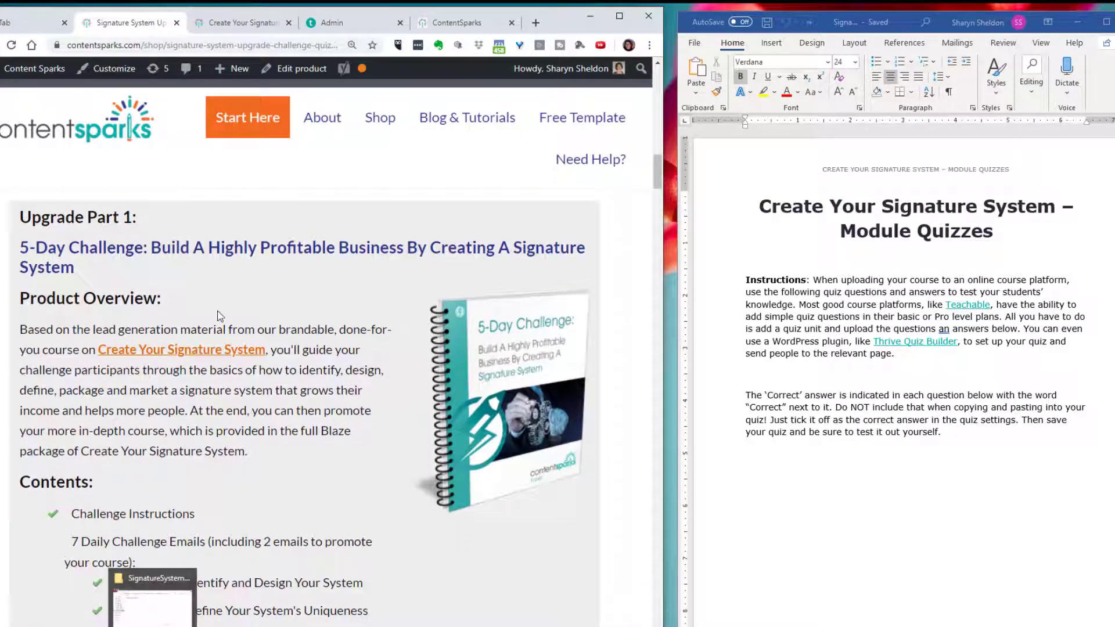
scroll(237, 317, "down", 6)
scroll(237, 316, "down", 4)
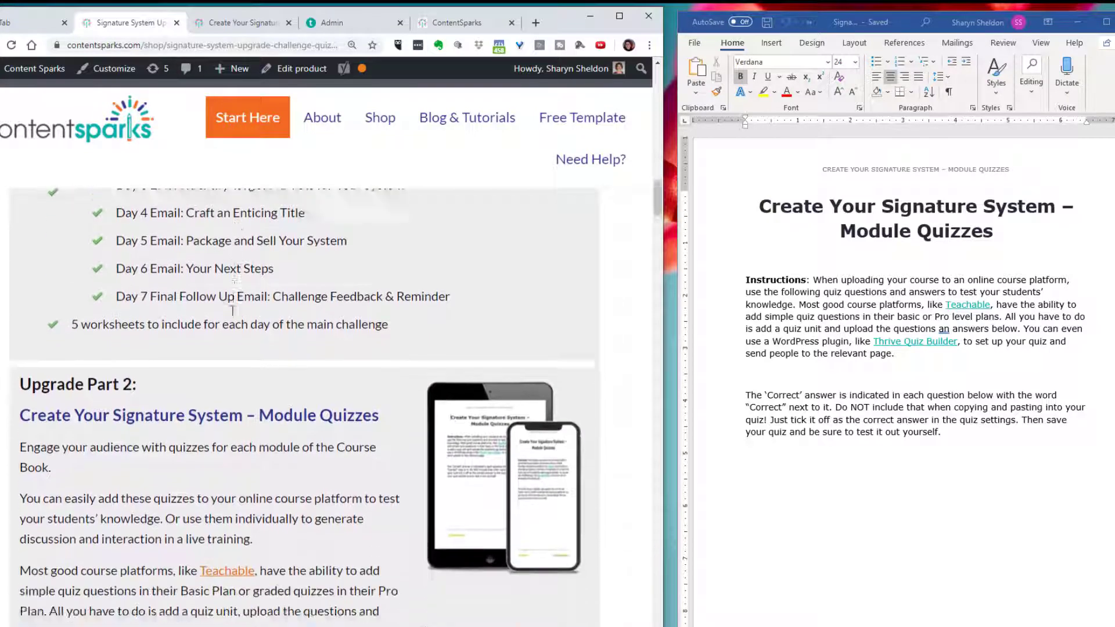
scroll(226, 311, "up", 1)
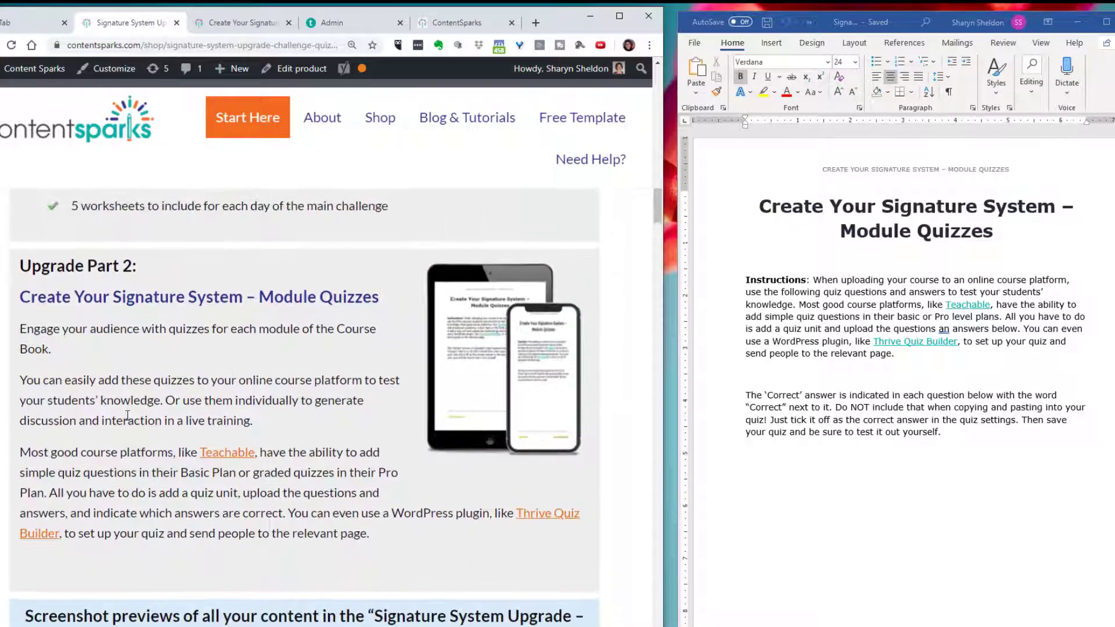
Switch to File Explorer, view the SignatureSystem_Upgrade folder with a wider Name column, and open its SignatureSystem_ModuleQuizzes folder
key("alt+Tab")
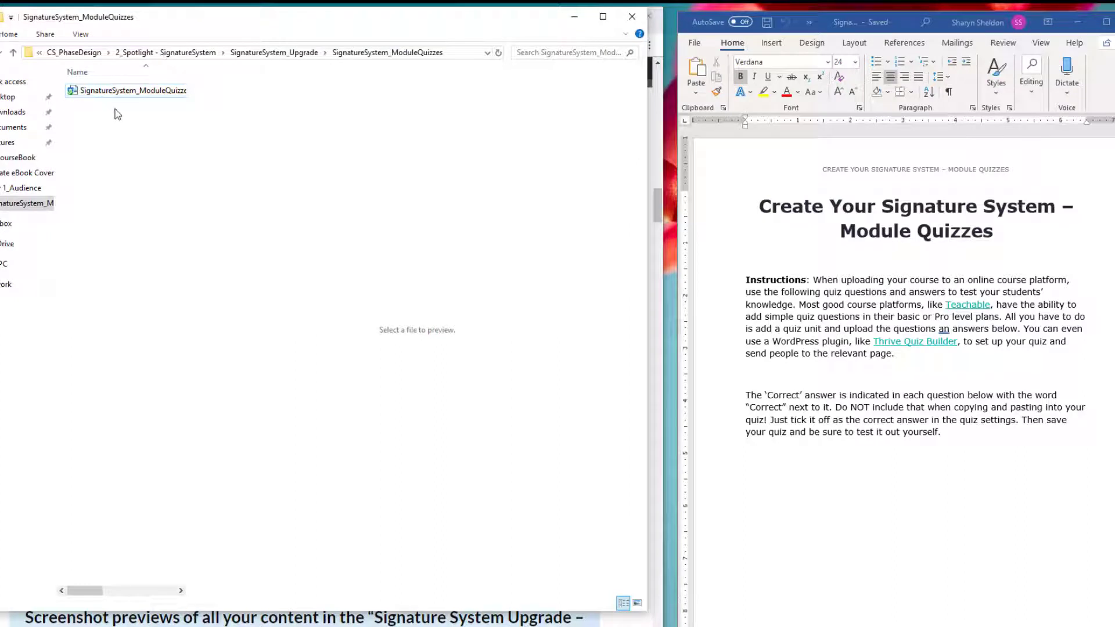
left_click(255, 53)
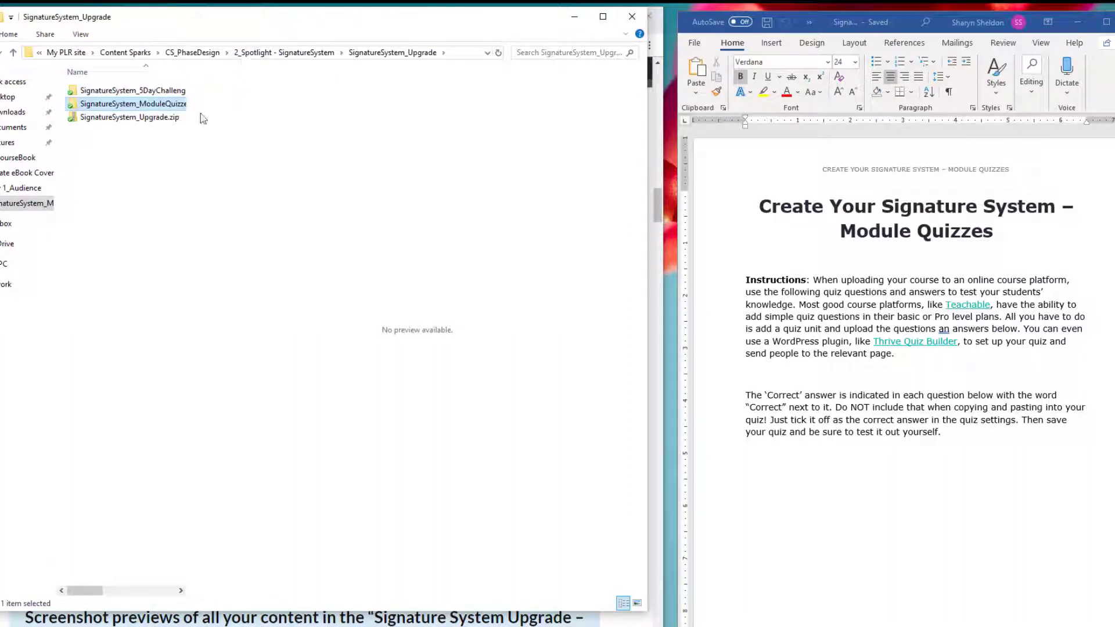
left_click_drag(188, 81, 213, 81)
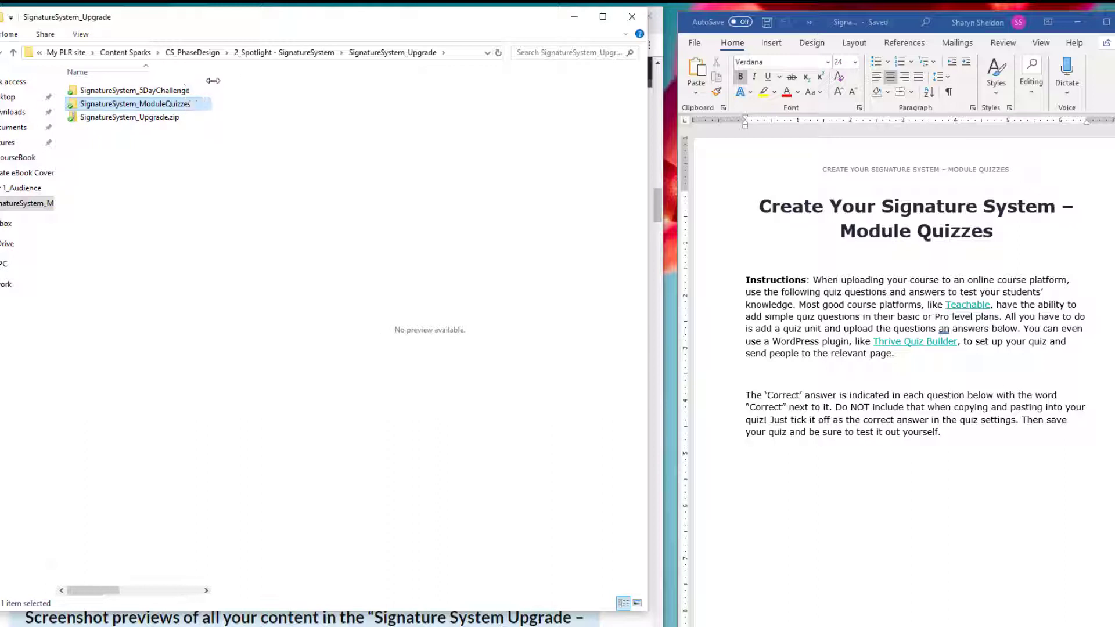
double_click(111, 107)
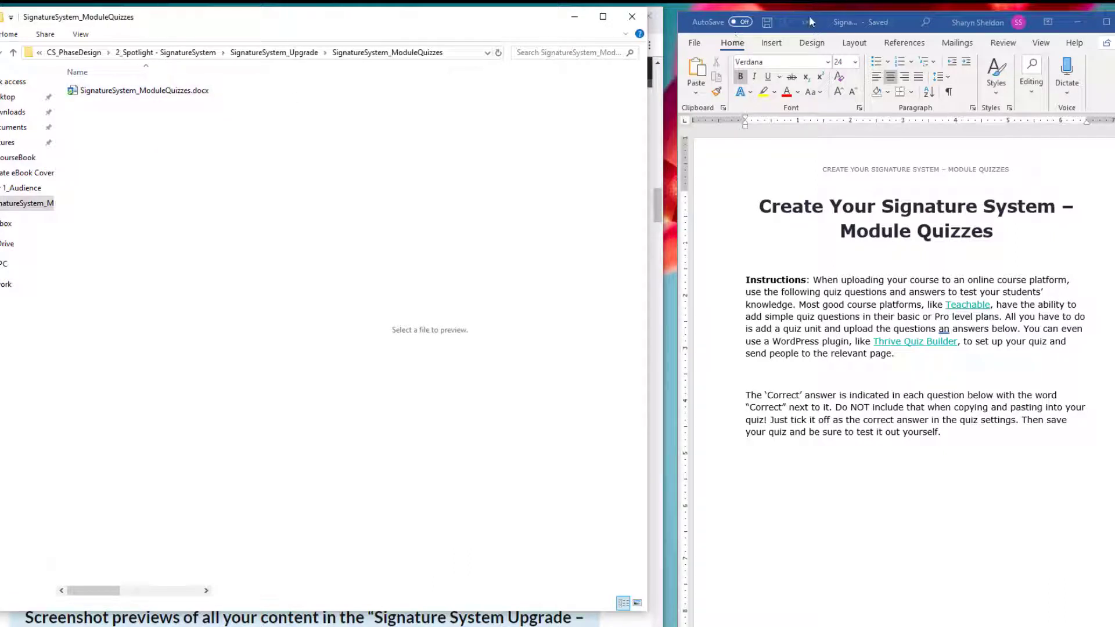
Switch to the Word quiz document and read through the Module 1 questions and their marked correct answers
left_click(866, 312)
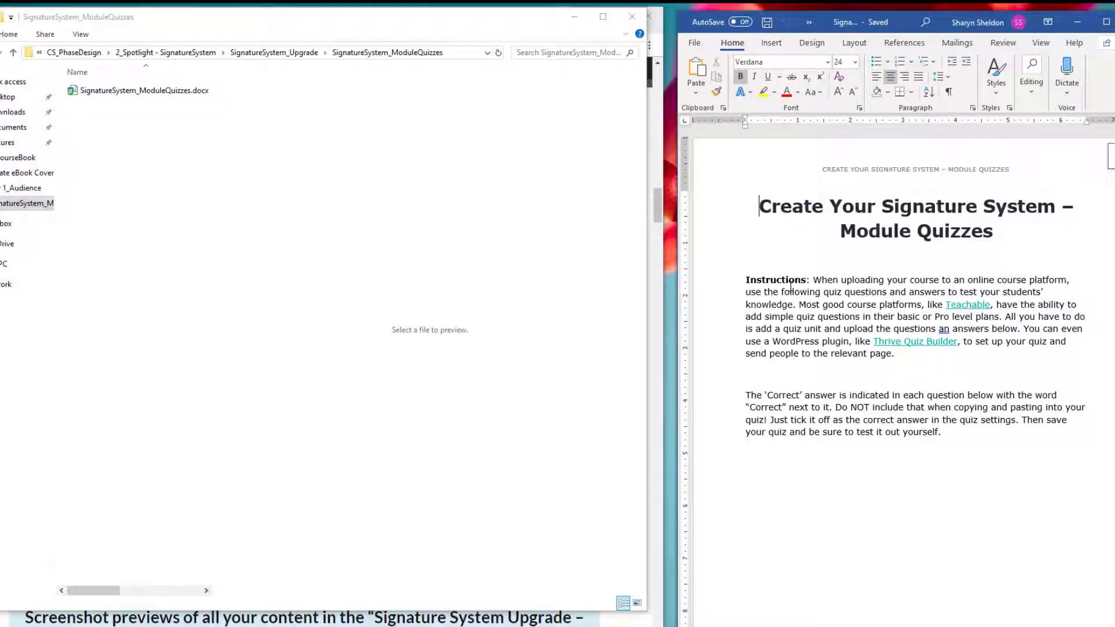
scroll(788, 285, "down", 4)
scroll(789, 284, "down", 12)
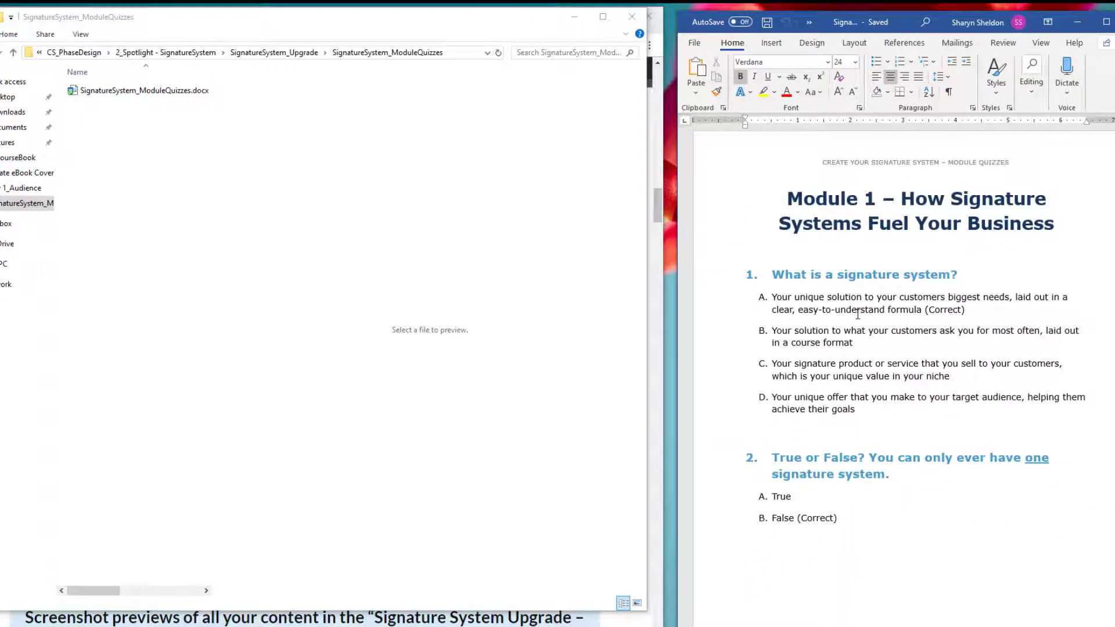
scroll(814, 278, "down", 8)
scroll(819, 279, "down", 11)
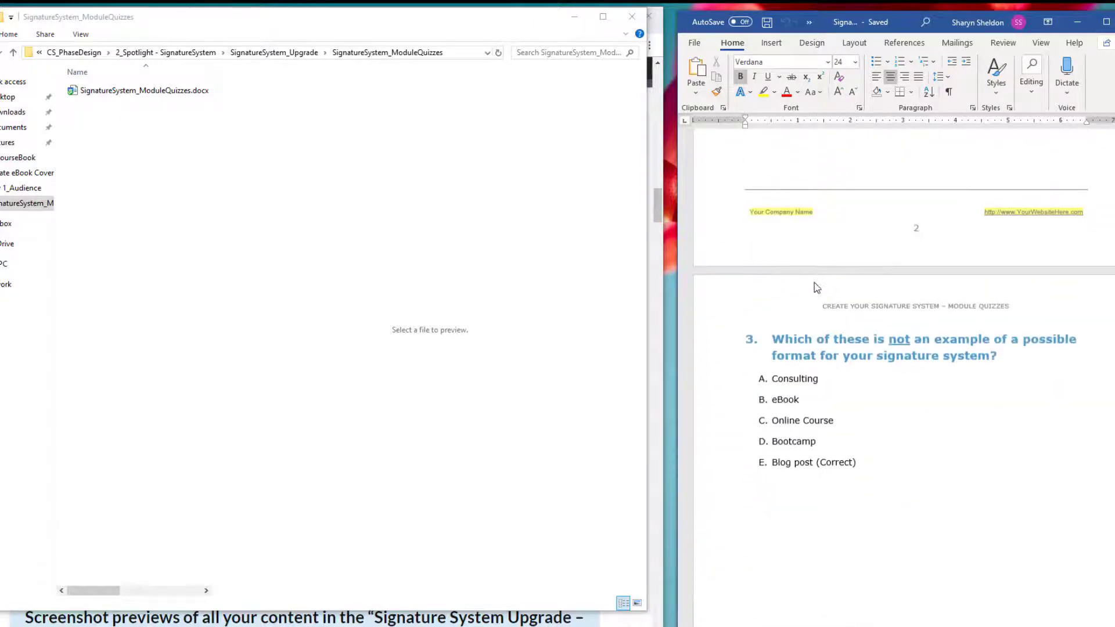
scroll(802, 273, "up", 18)
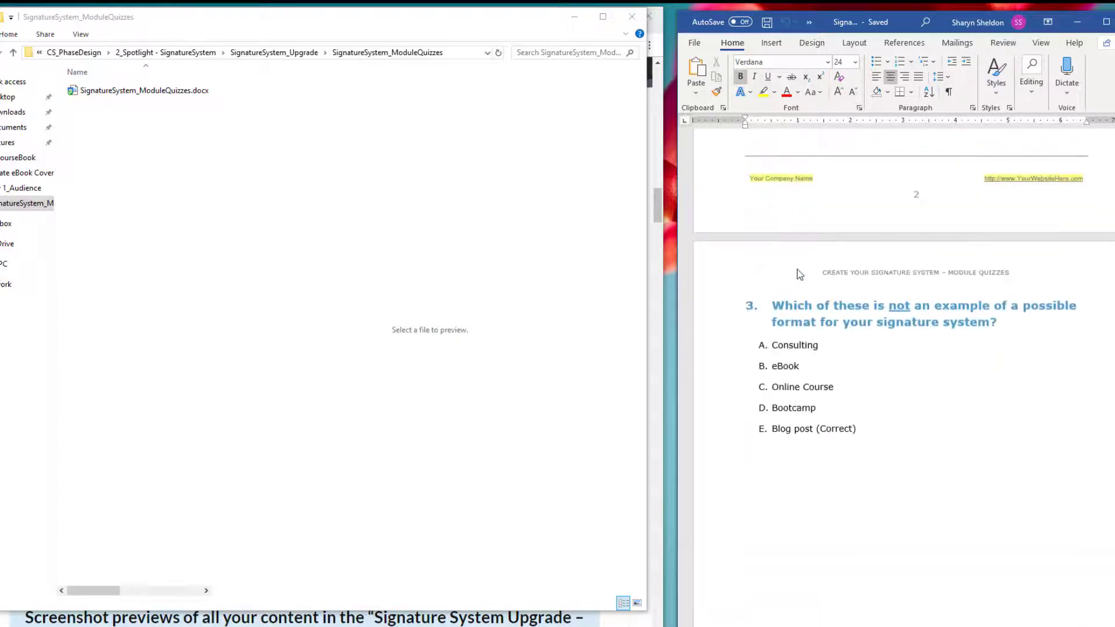
scroll(791, 270, "up", 5)
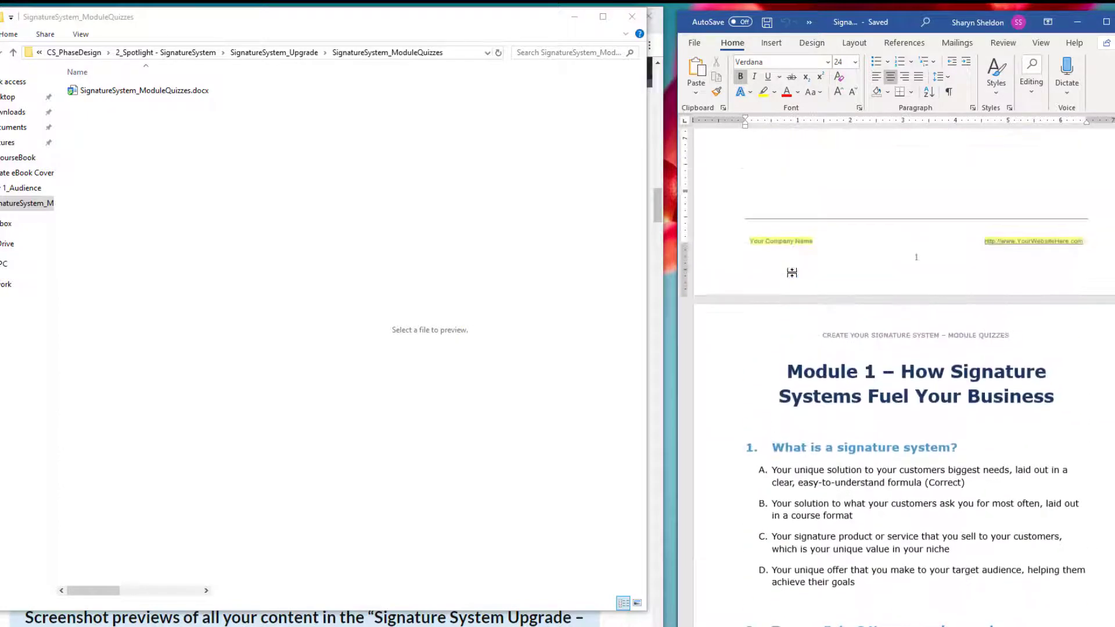
scroll(792, 270, "down", 5)
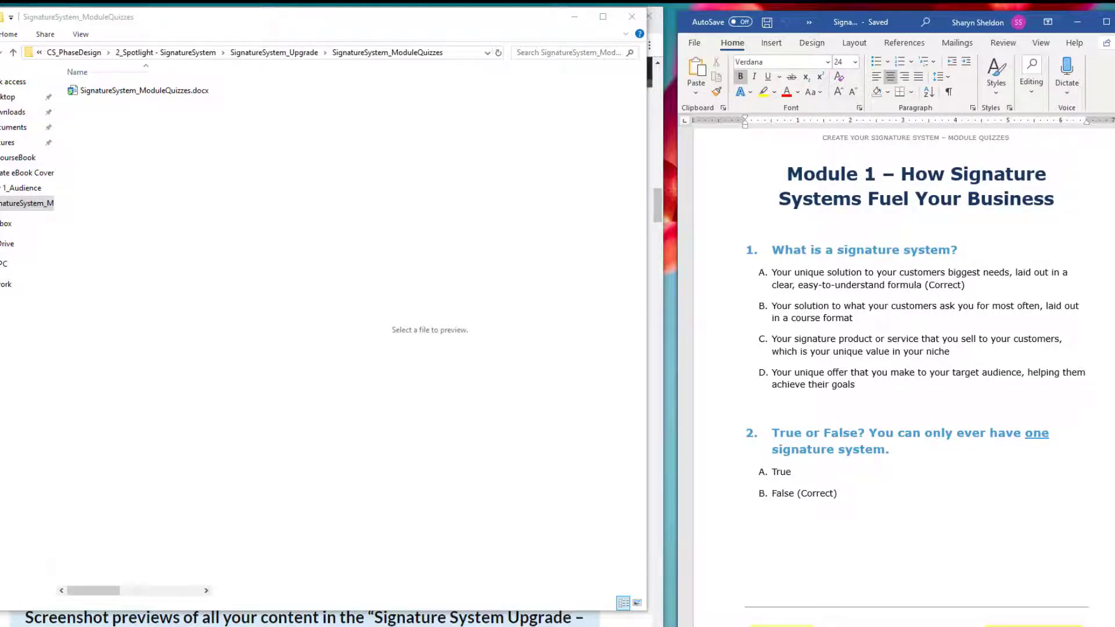
Switch to the course curriculum admin page in the browser and add a lecture named "Quiz Test" to the Welcome & Set Up for Success section
key("alt+Tab")
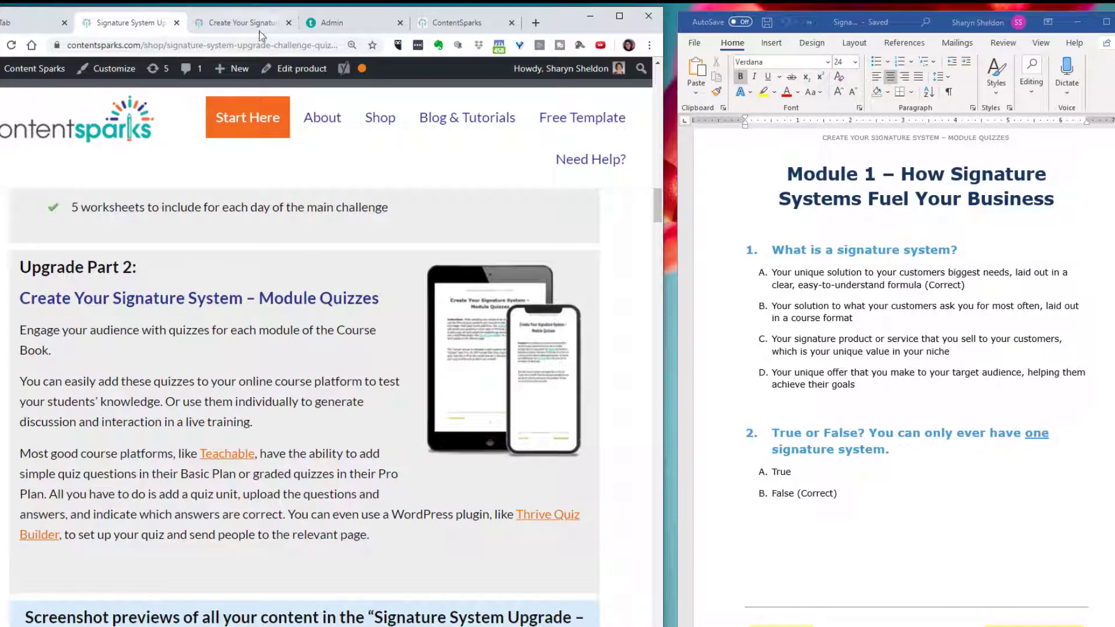
left_click(321, 23)
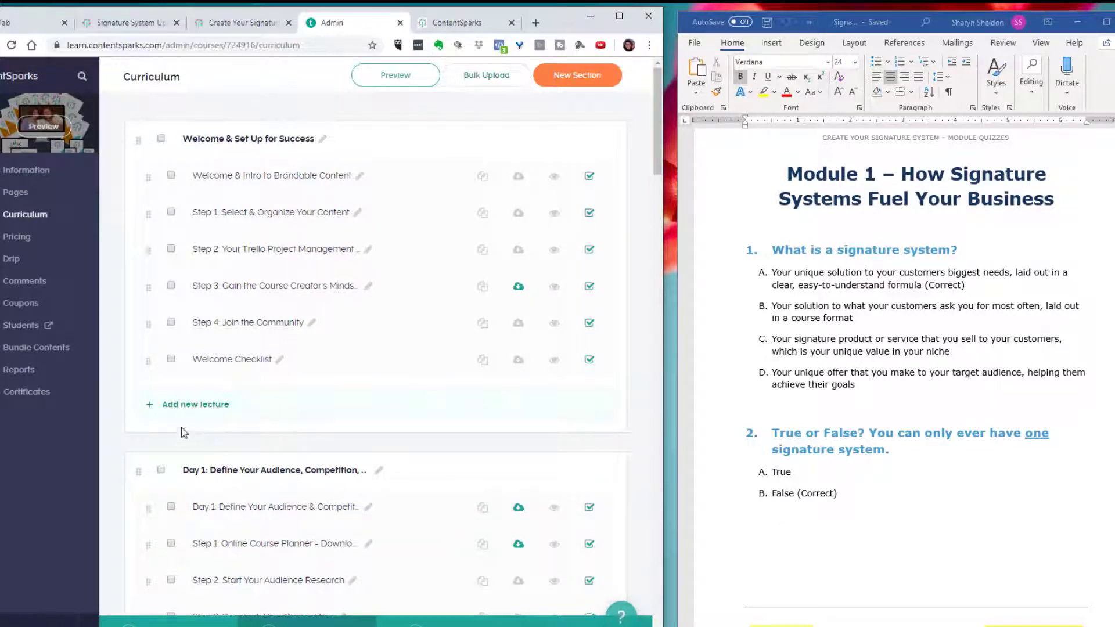
left_click(186, 407)
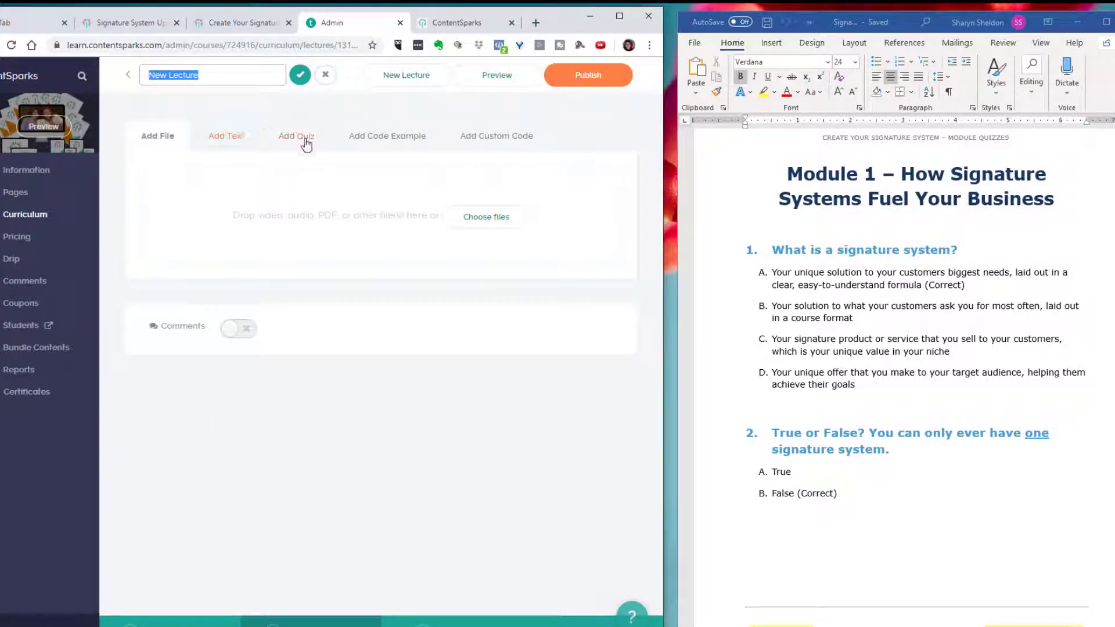
type("Quize")
key("BackSpace")
type("Test")
left_click(301, 77)
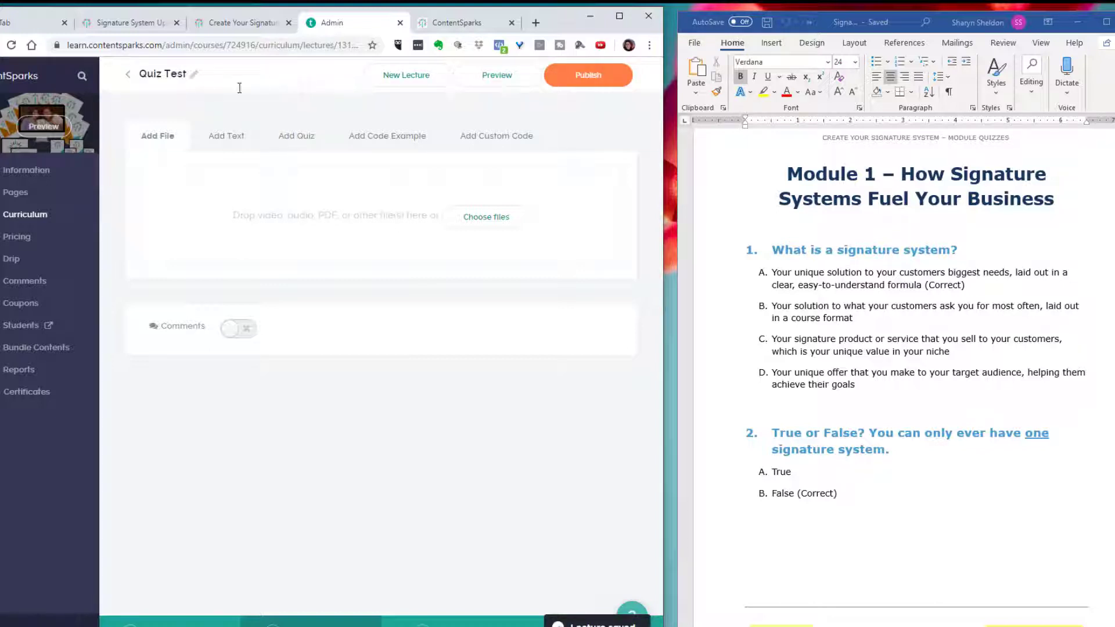
Add and save a text block reading "Answer the following questions to see how you're doing" in the Quiz Test lecture
left_click(307, 143)
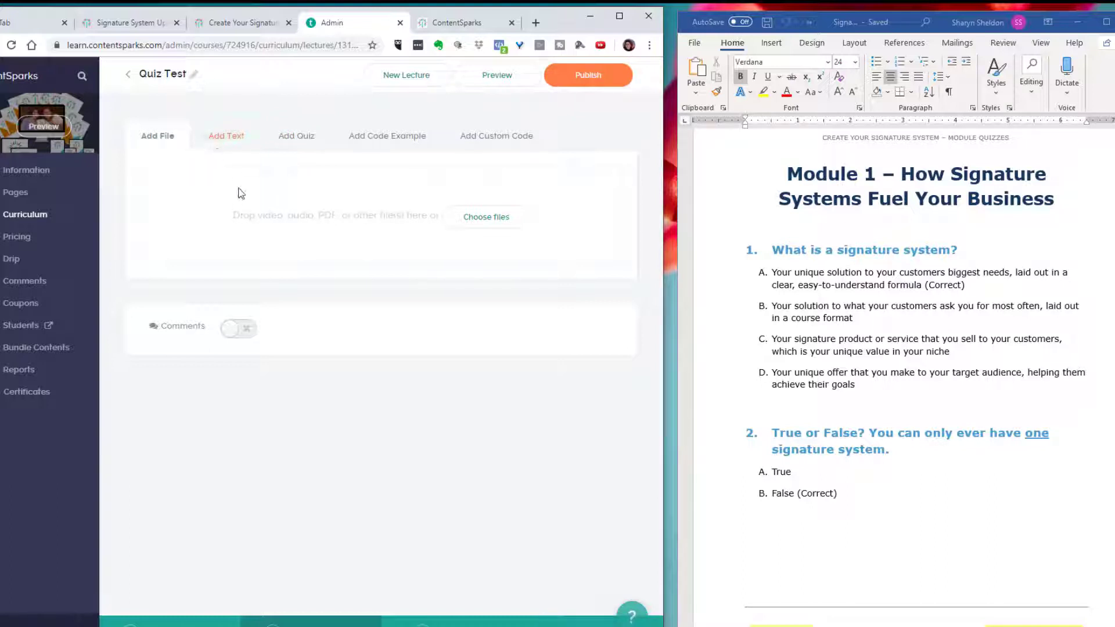
left_click(227, 143)
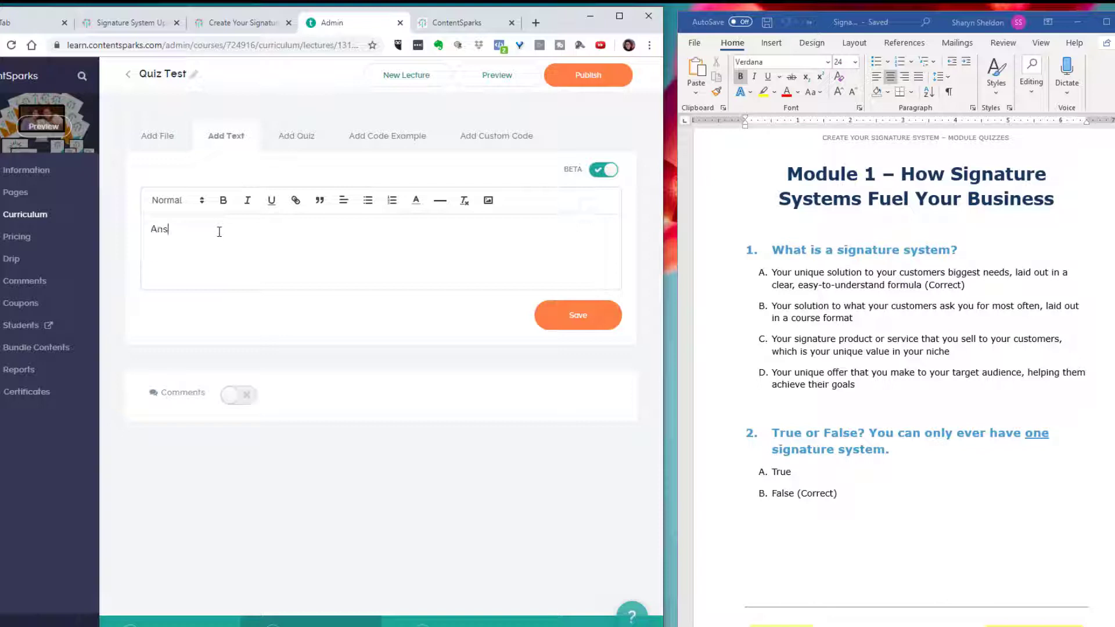
type("wer the following questions to see")
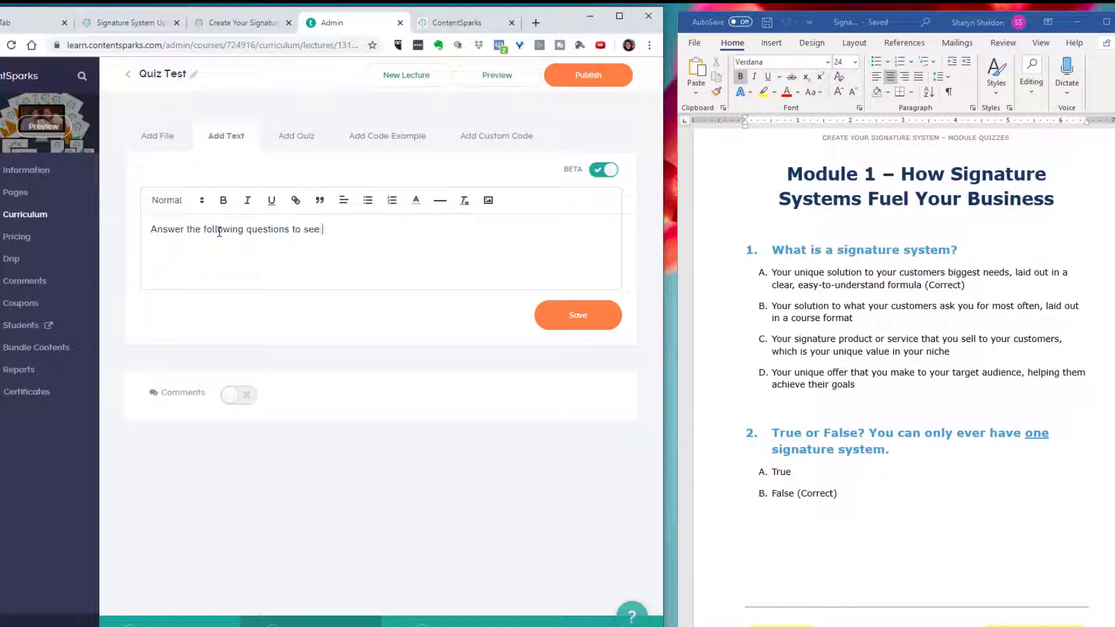
type(" how you're doing")
left_click(595, 312)
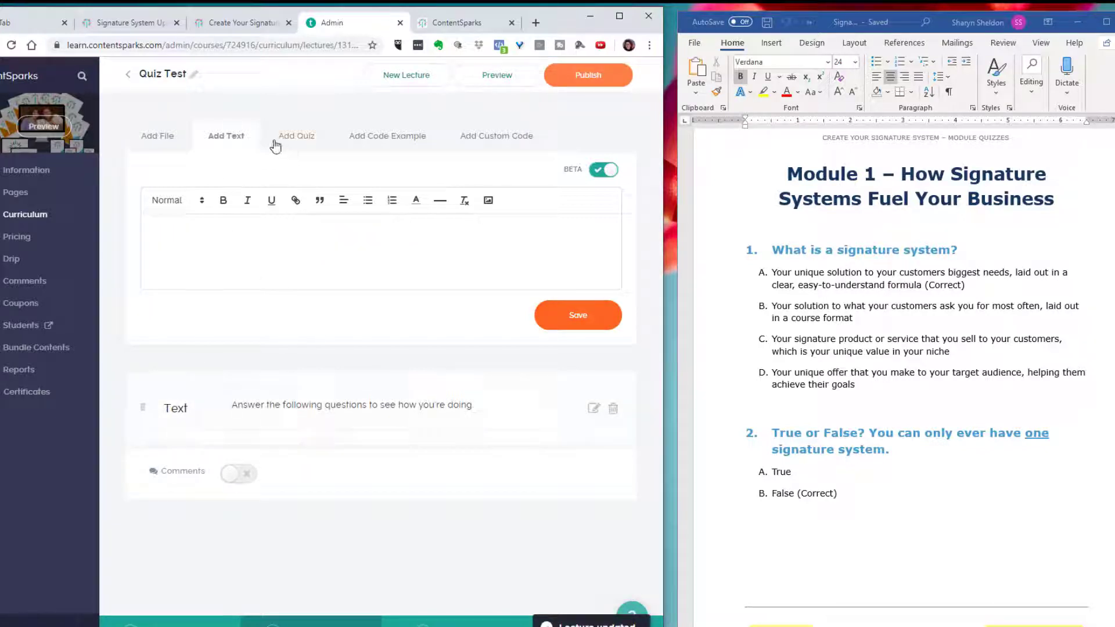
Add a quiz with a blank question form to the Quiz Test lecture
left_click(294, 138)
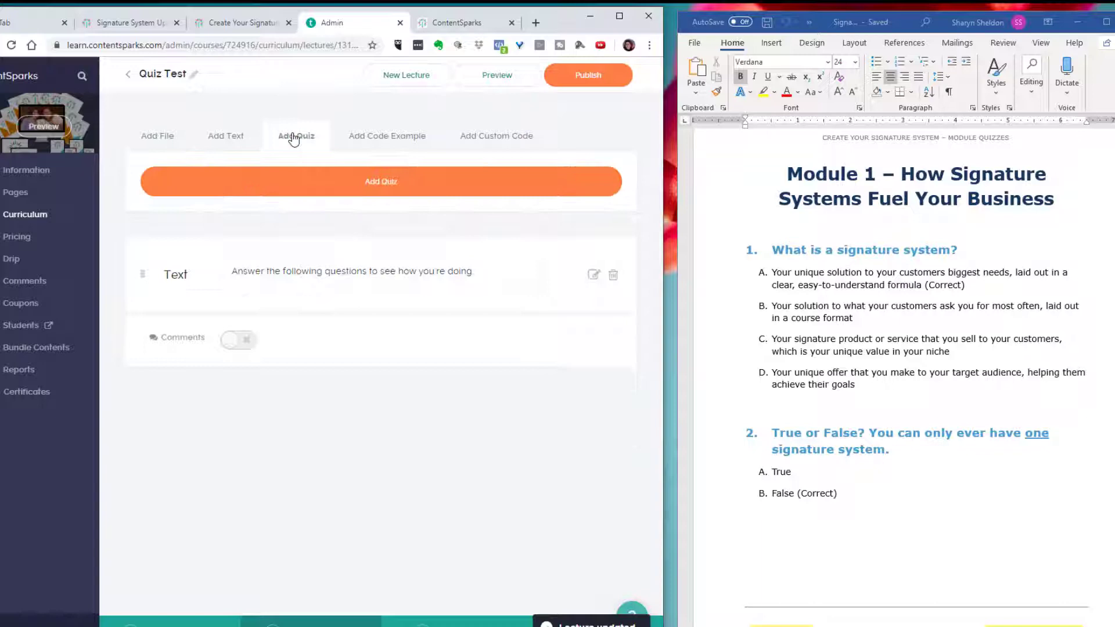
left_click(334, 187)
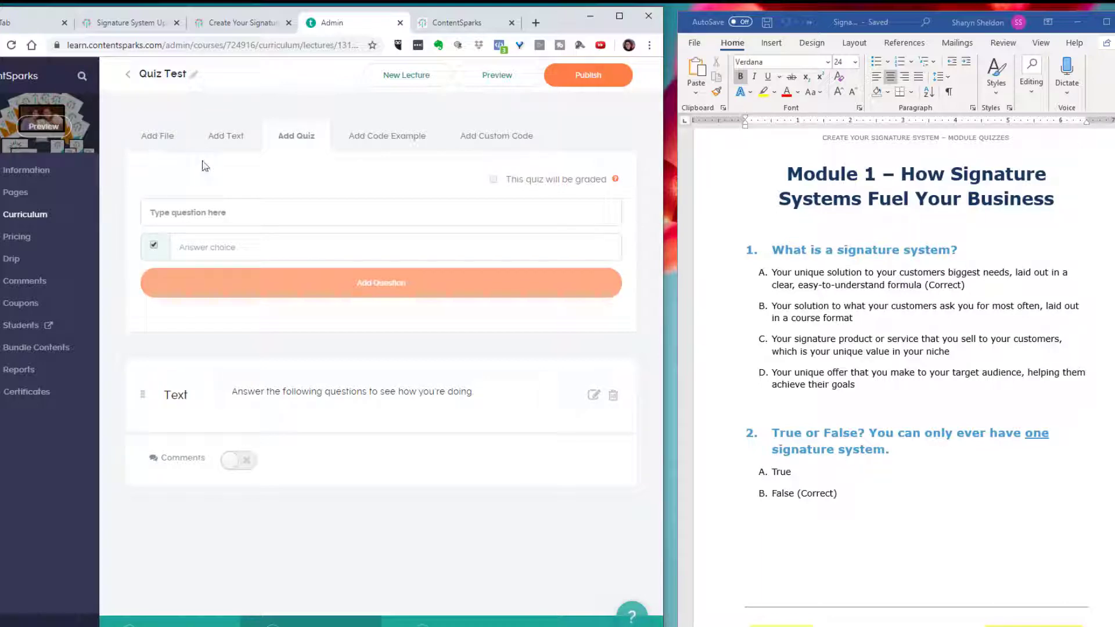
mouse_move(615, 181)
Copy both Module 1 questions with their answers from the Word document into a new Notepad file as plain text
left_click(827, 29)
left_click_drag(827, 29, 818, 22)
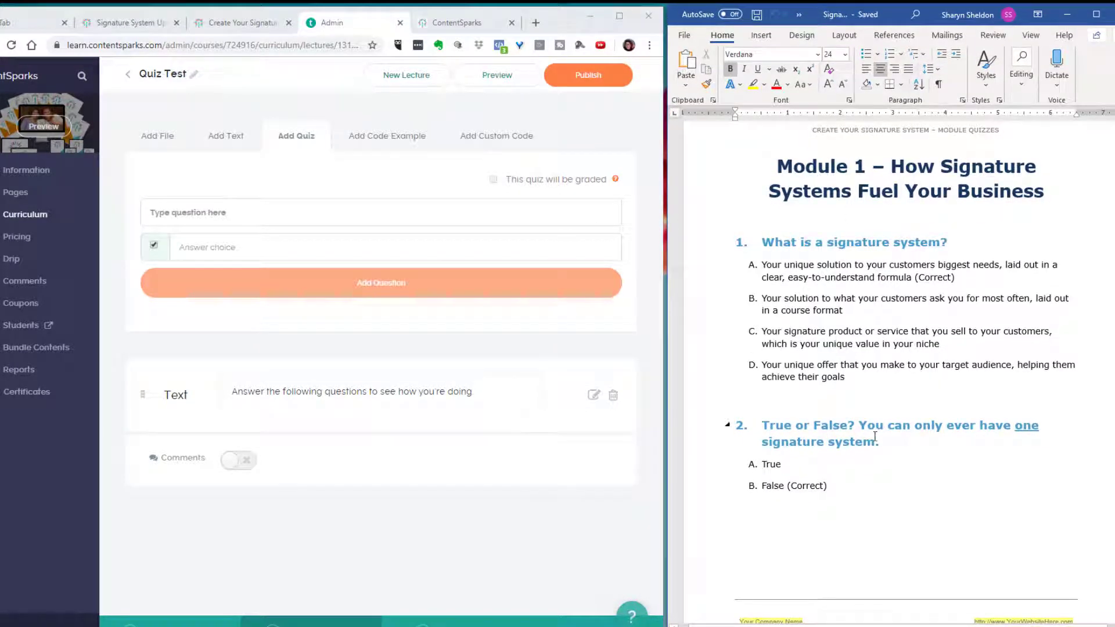
left_click(766, 240)
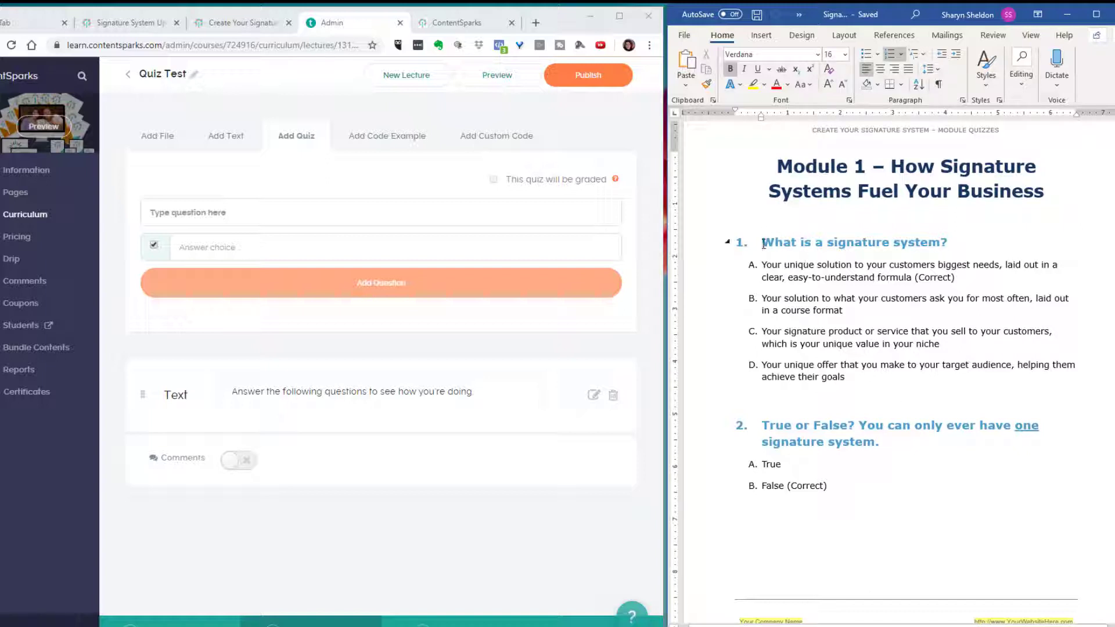
left_click_drag(764, 244, 863, 495)
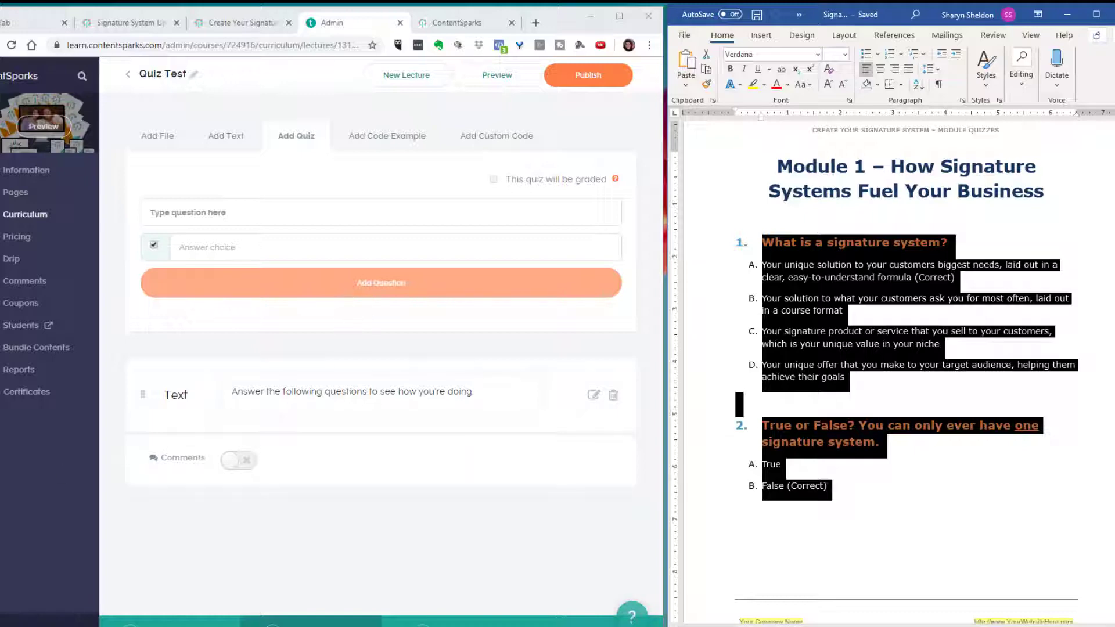
key("super")
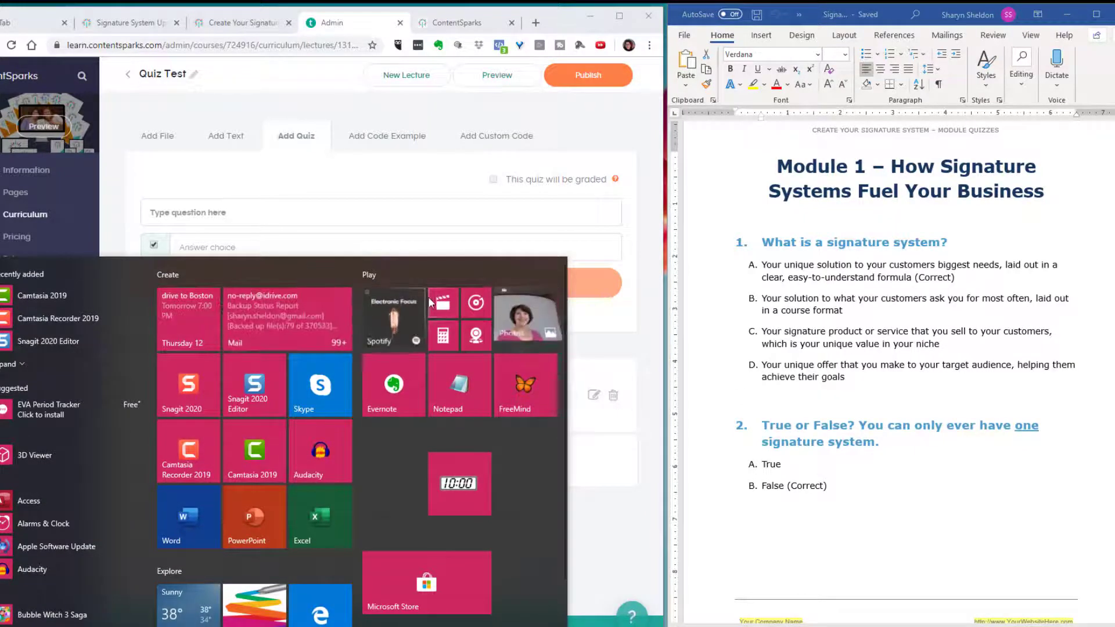
left_click(455, 386)
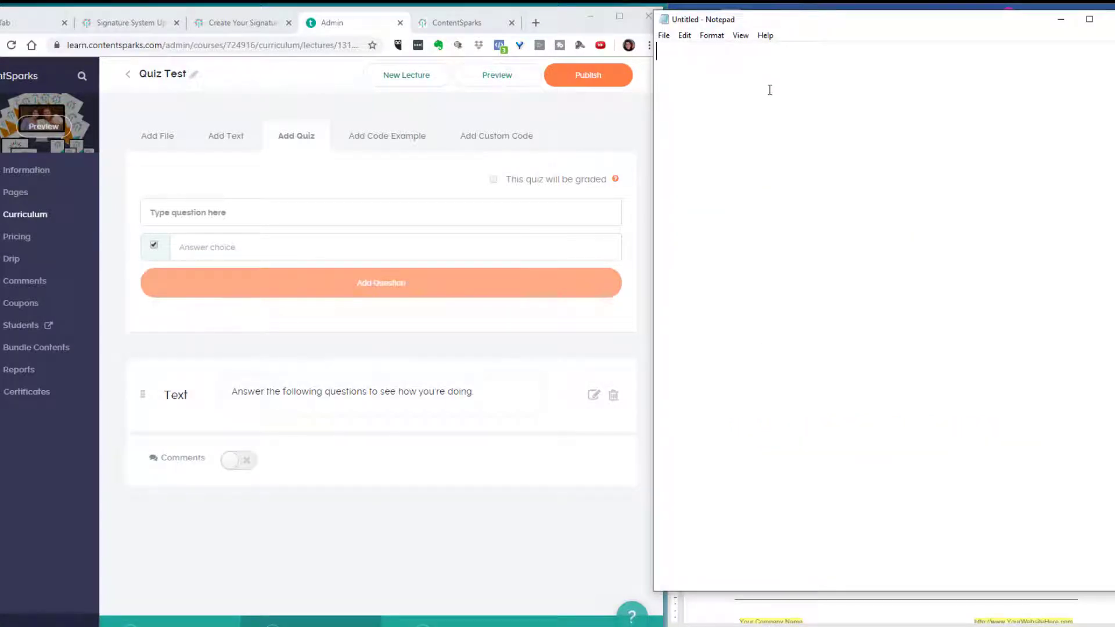
type("1.\tWhat is a signature system? A.\tYour unique solution to your customers biggest needs, laid out in a clear, easy-to-understand formula (Correct) B.\tYour solution to what your customers ask you for most often, laid out in a course format C.\tYour signature product or service that you sell to your customers, which is your unique value in your niche D.\tYour unique offer that you make to your target audience, helping them achieve their goals  2.\tTrue or False? You can only ever have one signature system. A.\tTrue B.\tFalse (Correct)")
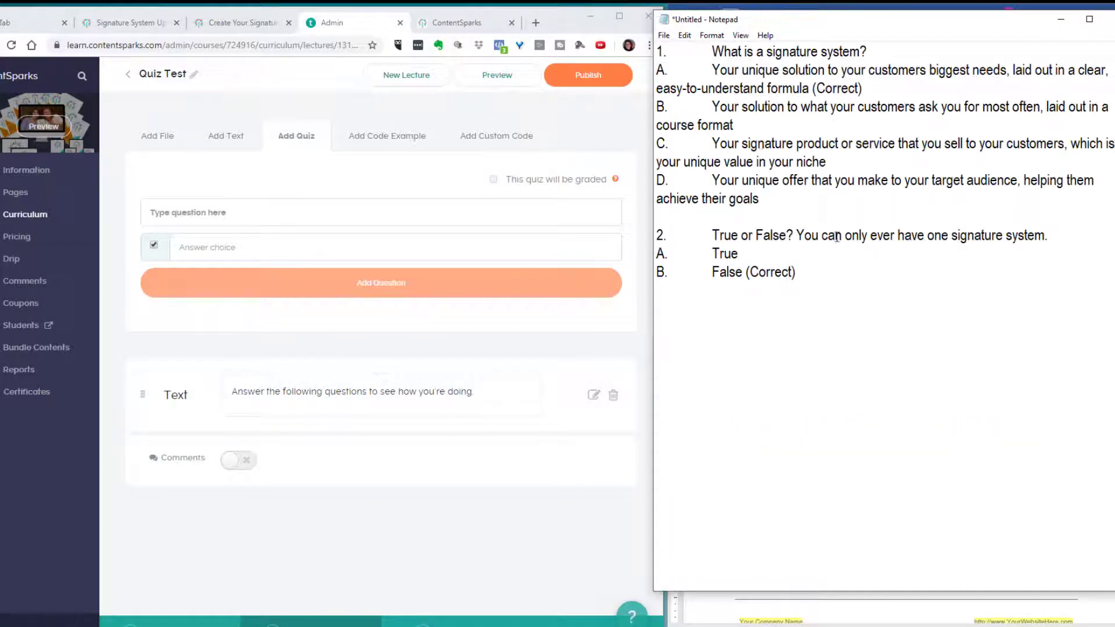
Insert an extra blank line above question 2 in Notepad and reposition its window clear of the browser
left_click(706, 219)
key("Return")
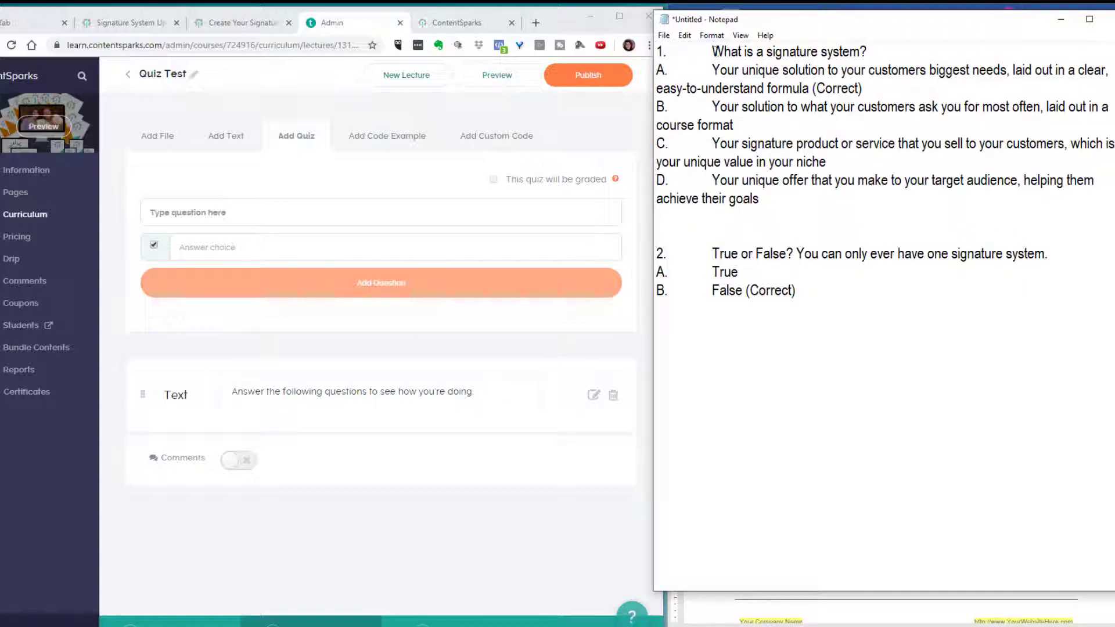
left_click_drag(790, 28, 805, 23)
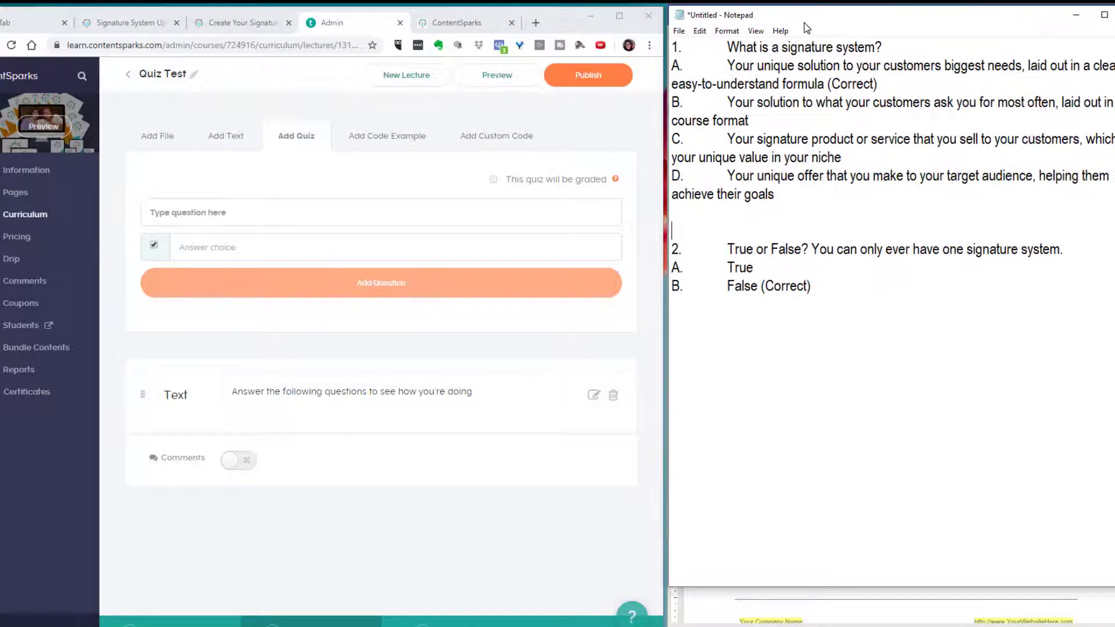
Copy "What is a signature system?" from Notepad into the quiz's question field in the browser
left_click_drag(727, 48, 885, 53)
key("ctrl+c")
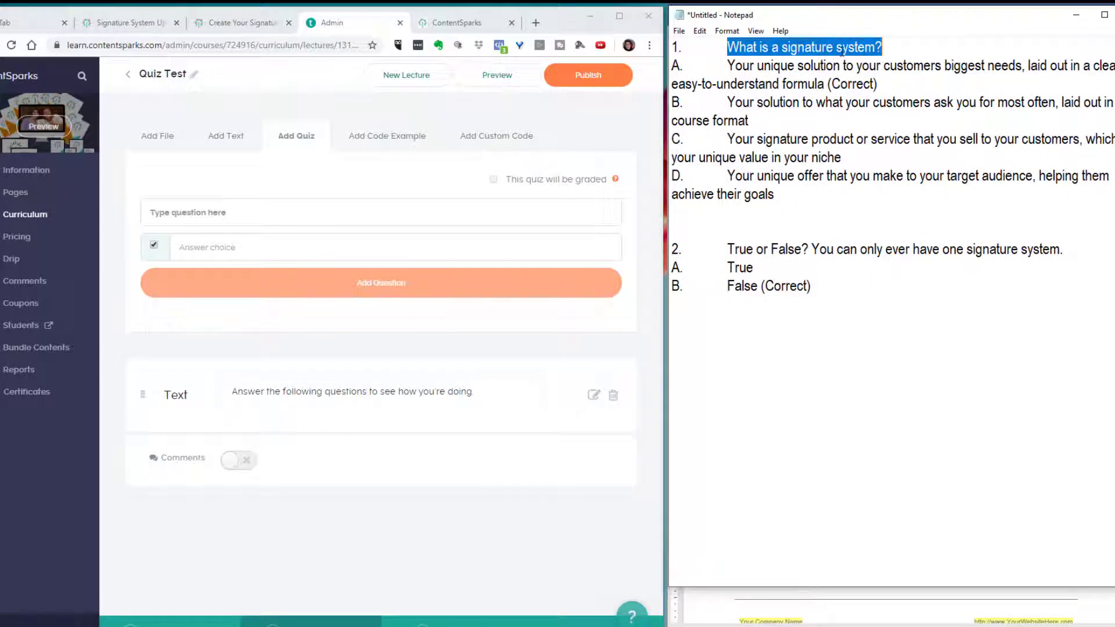
left_click(202, 210)
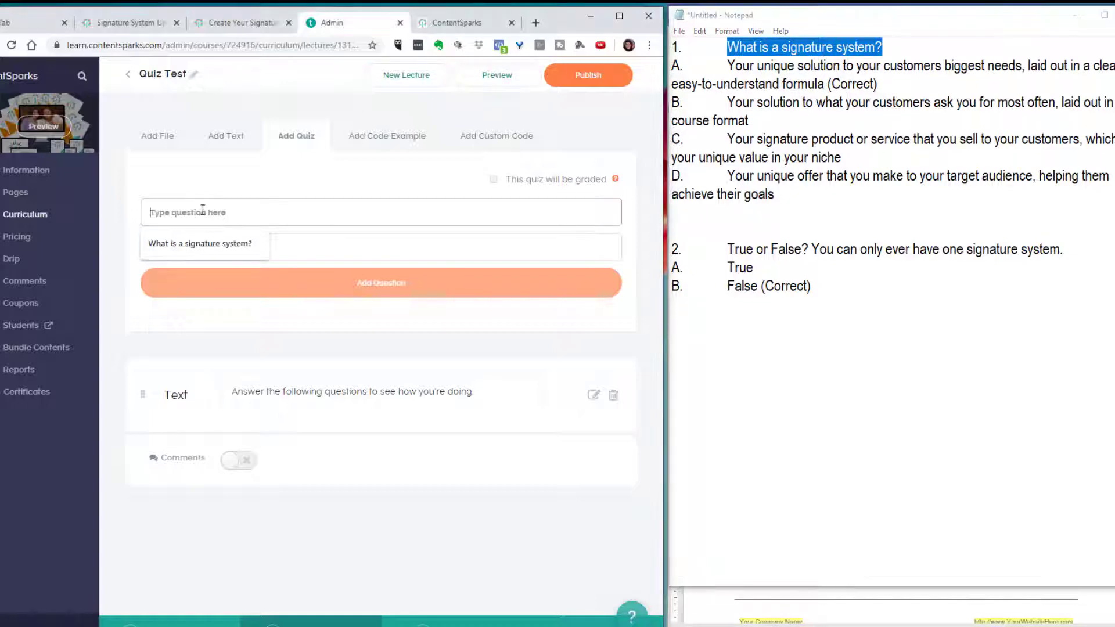
key("ctrl+v")
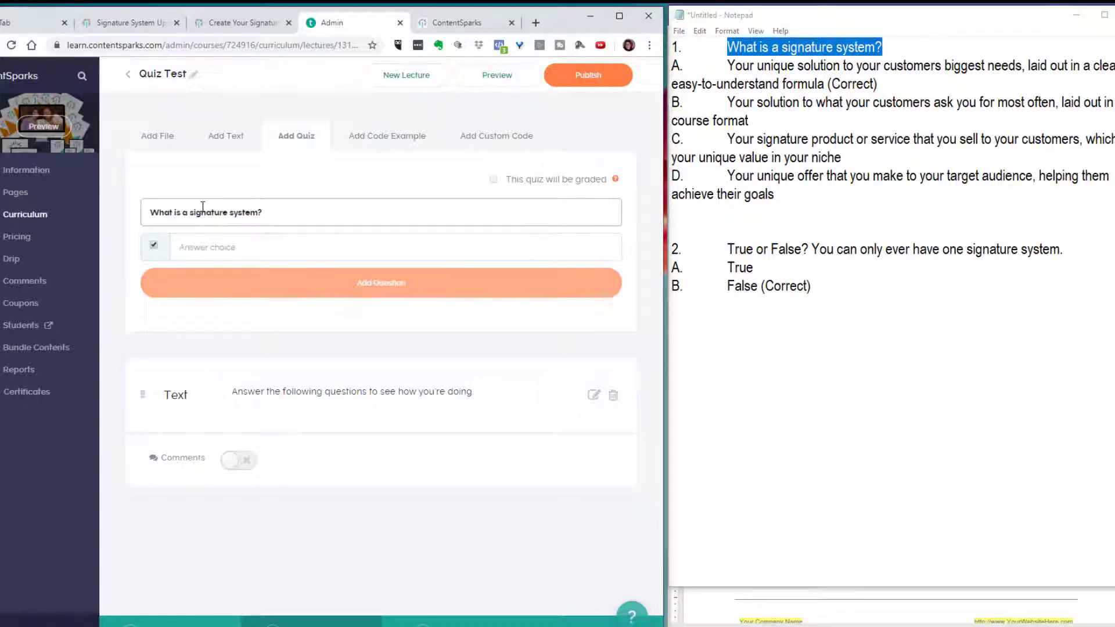
Copy answer A's text from Notepad, without the "(Correct)" label, into the first answer choice, the one ticked as correct
left_click(764, 68)
left_click_drag(729, 66, 828, 85)
key("ctrl+c")
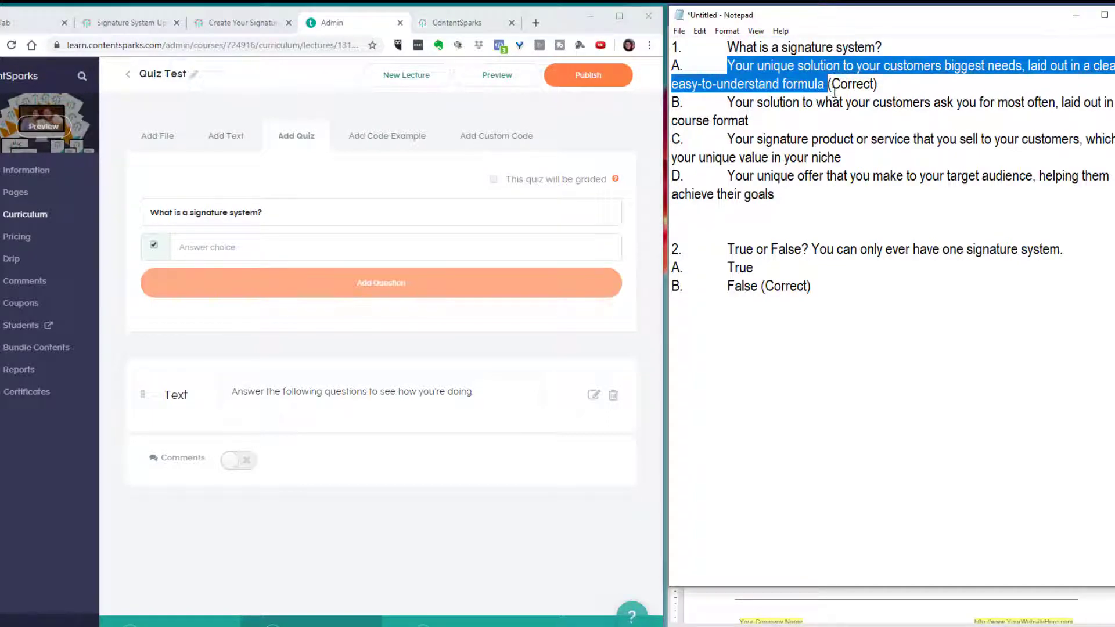
left_click(223, 241)
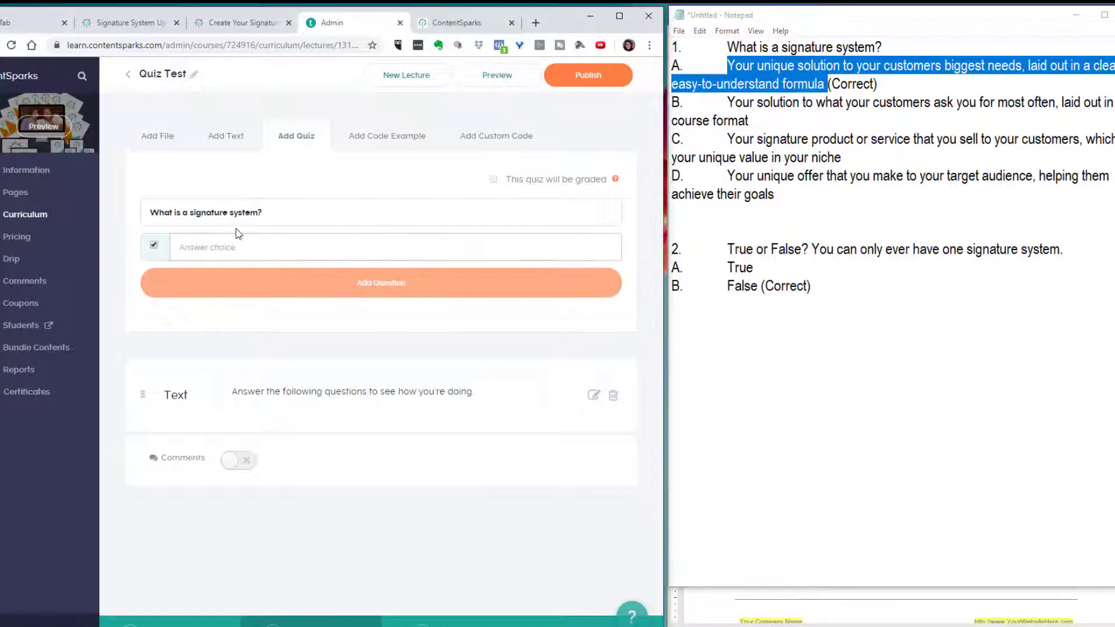
key("ctrl+v")
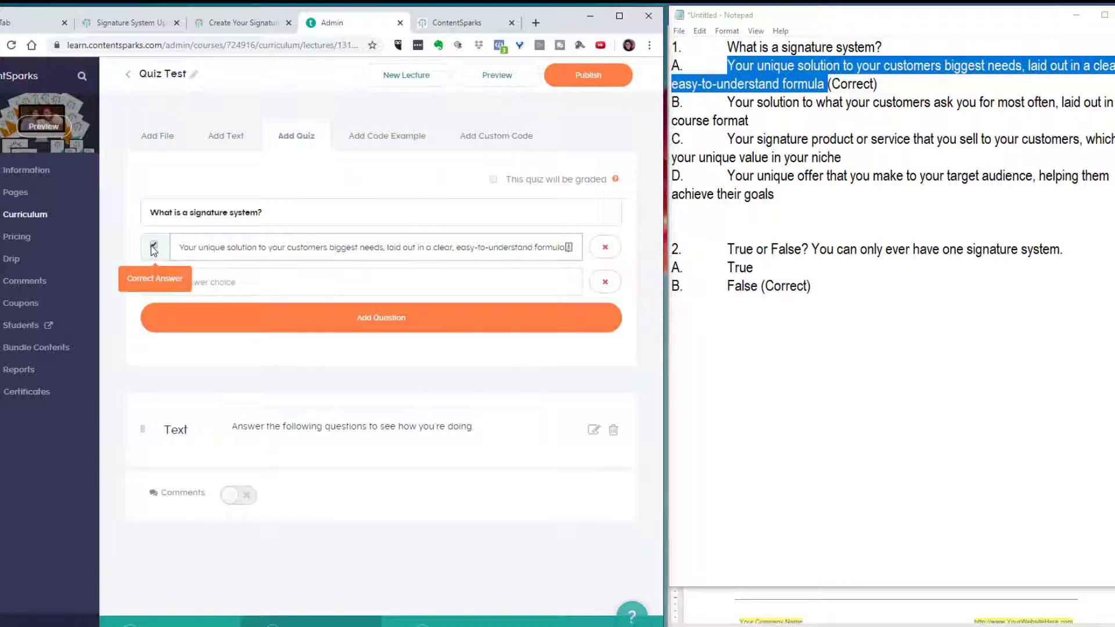
Copy answer B, "Your solution to what your customers ask you for most often, laid out in a course format", into the second answer choice
left_click(709, 121)
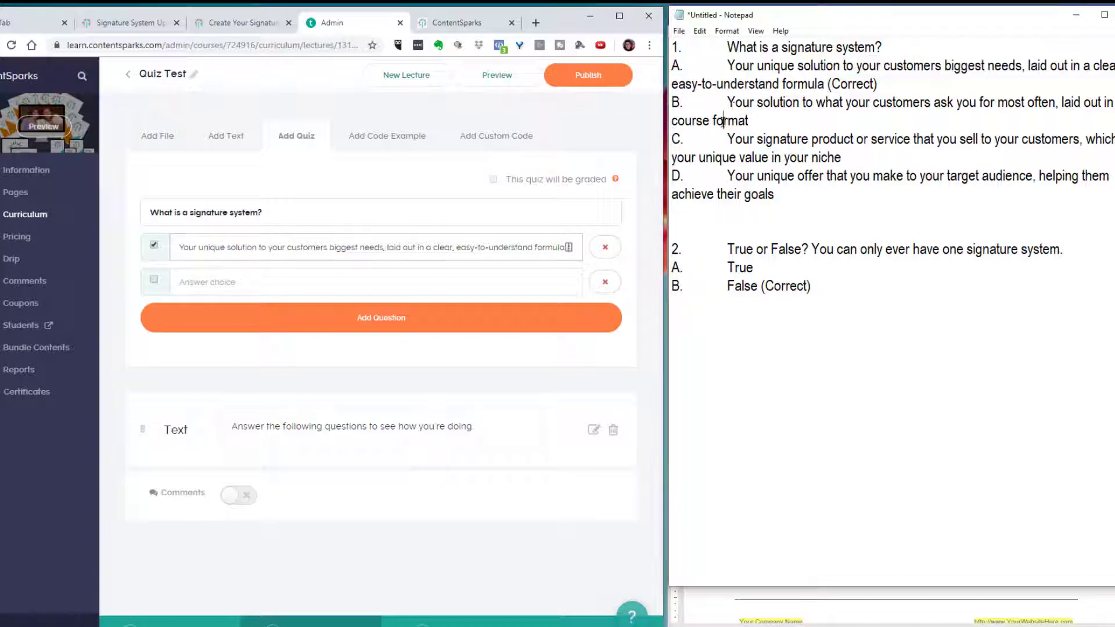
left_click_drag(729, 103, 757, 117)
key("ctrl+c")
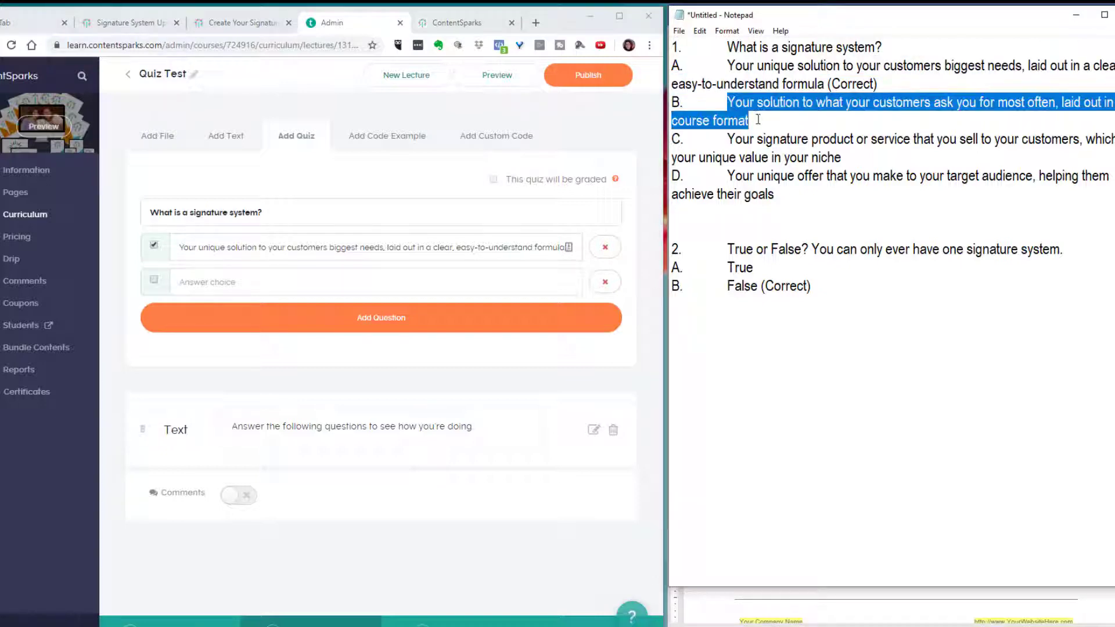
left_click(231, 278)
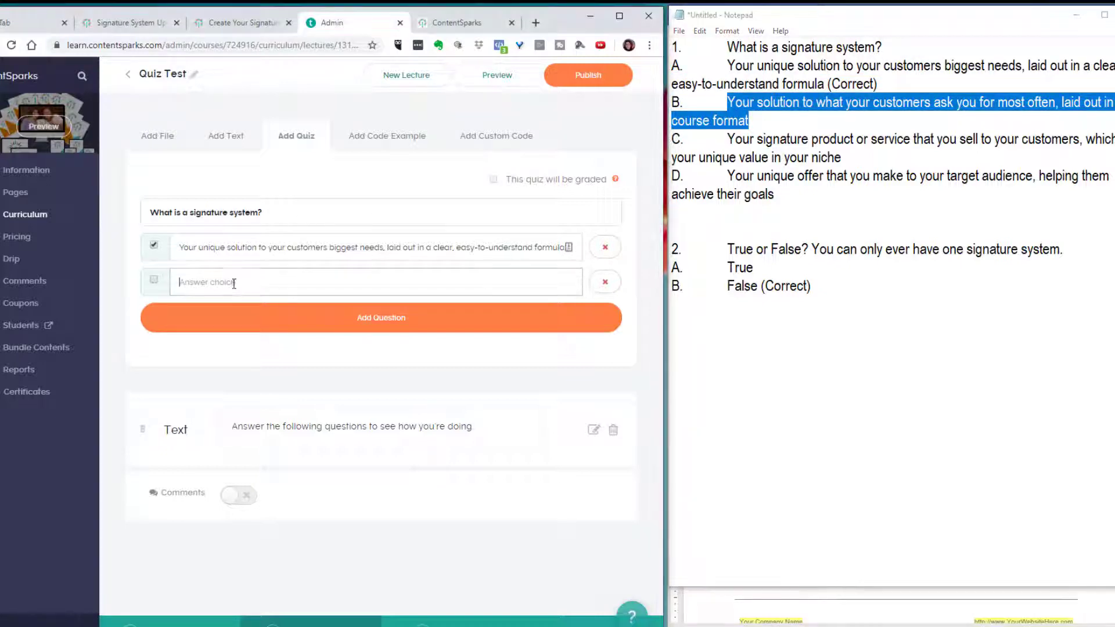
key("ctrl+v")
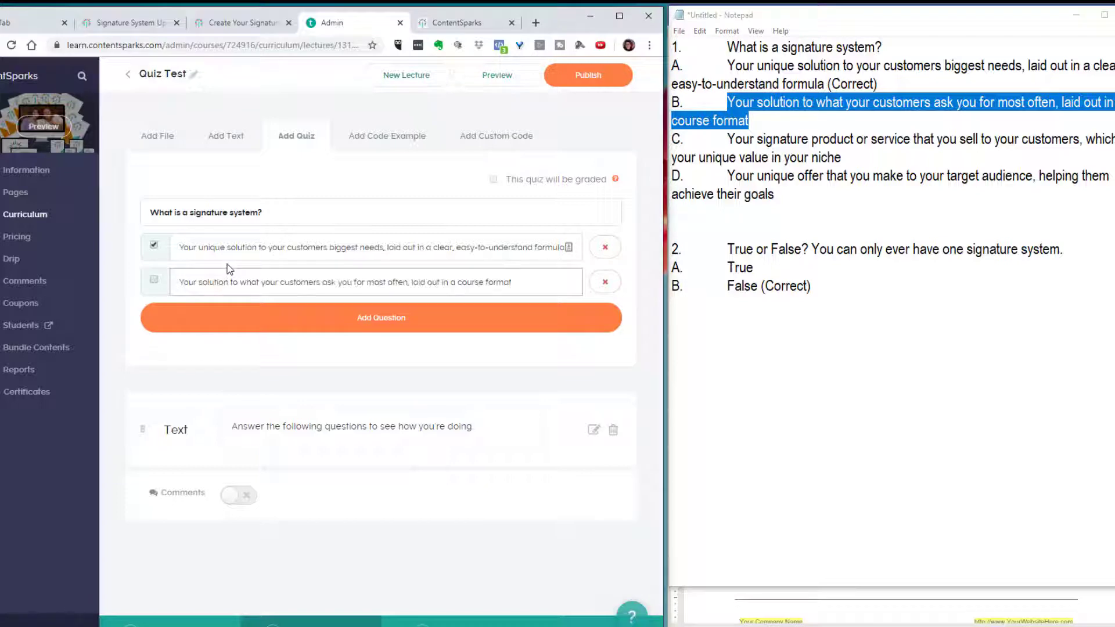
Copy answer C, starting "Your signature product or service that you sell to your customers", from Notepad into the third answer choice
left_click_drag(727, 140, 842, 157)
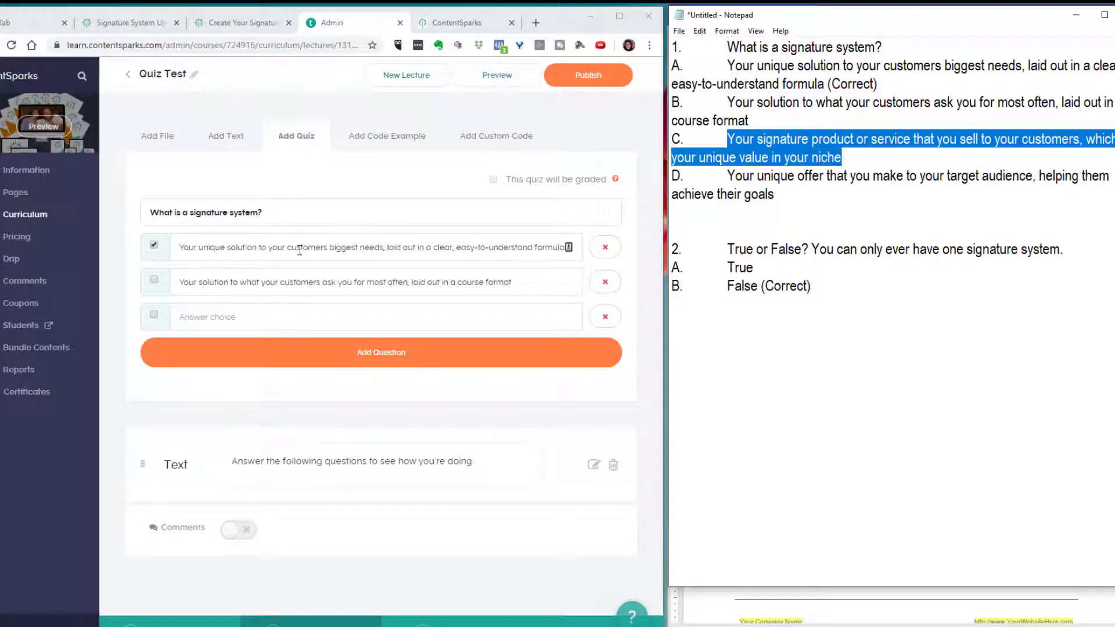
left_click(196, 314)
type("Your signature product or service that you sell to your customers, which is your unique value in your niche")
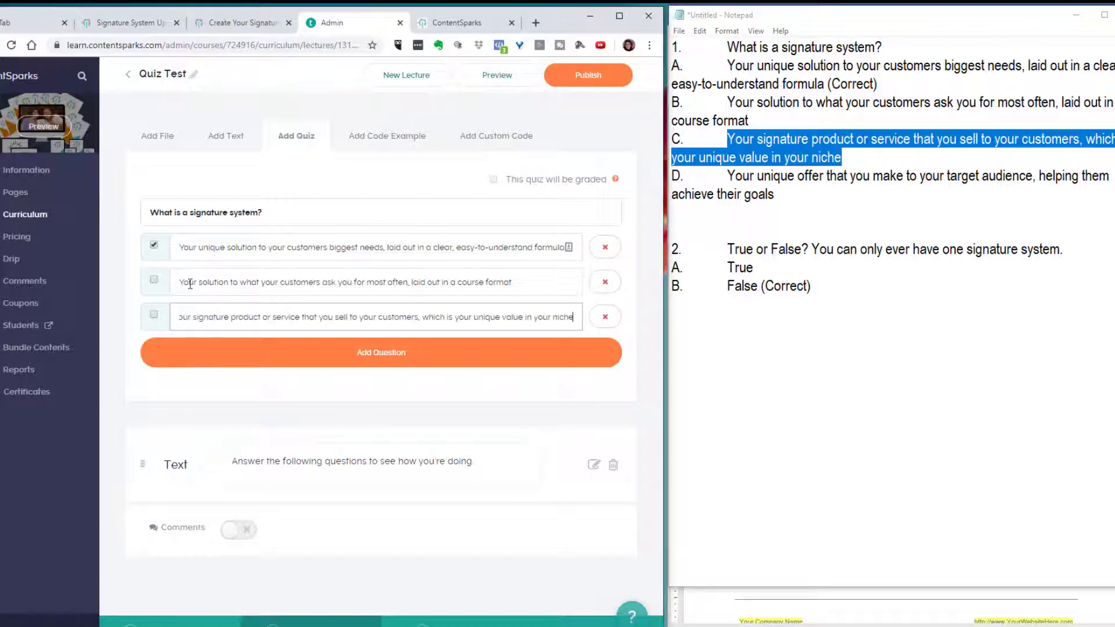
key("Return")
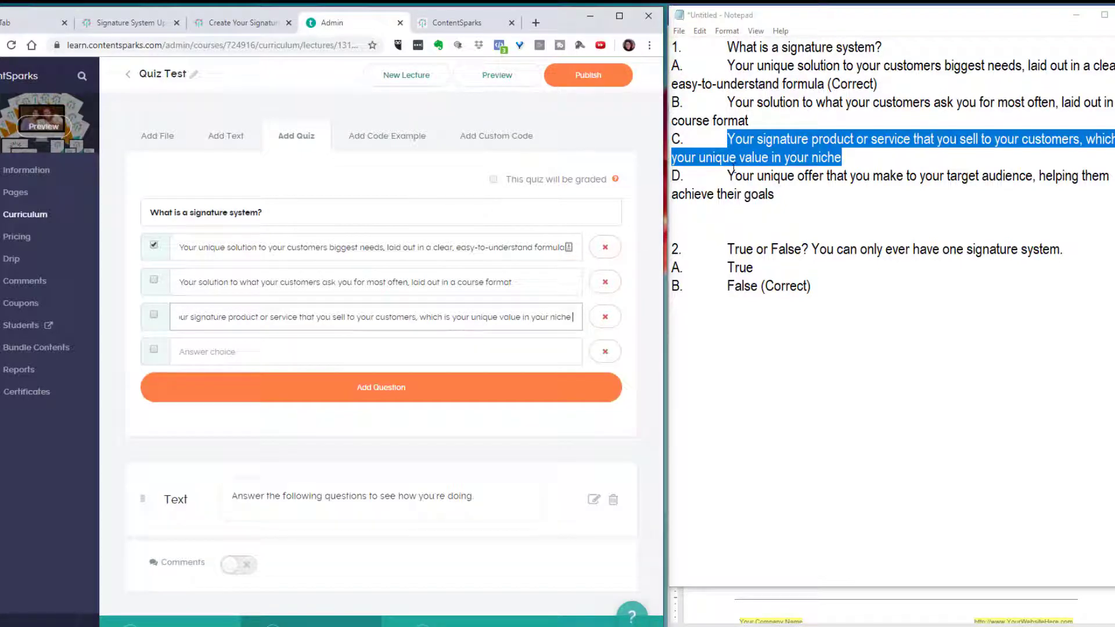
Copy answer D, starting "Your unique offer that you make", into the fourth answer choice and add the completed question to the quiz
left_click_drag(727, 176, 776, 192)
key("ctrl+c")
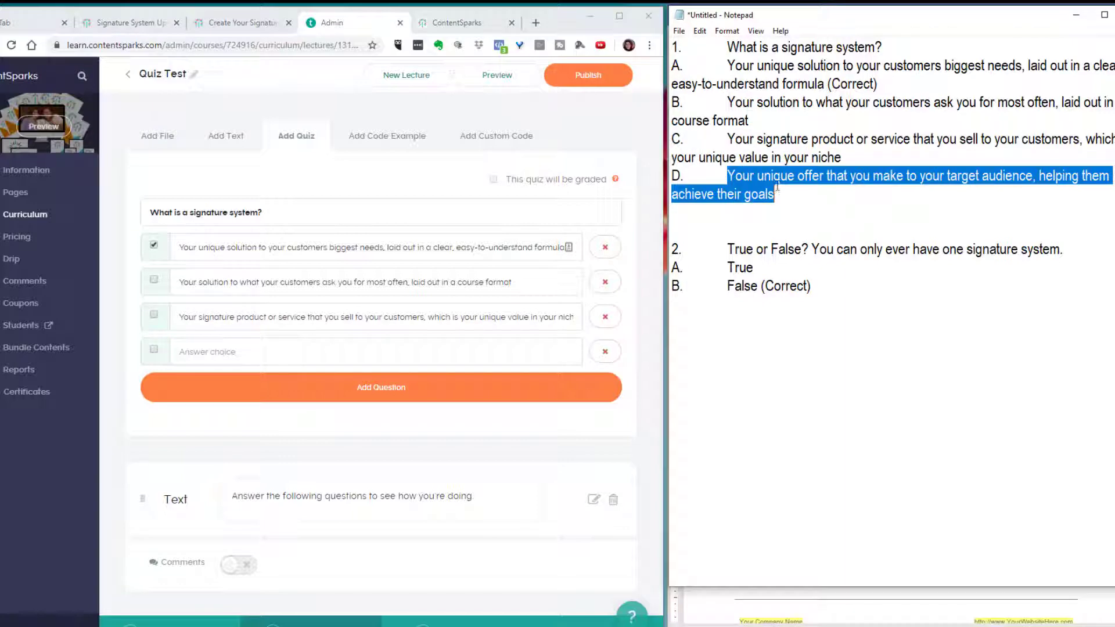
left_click(214, 347)
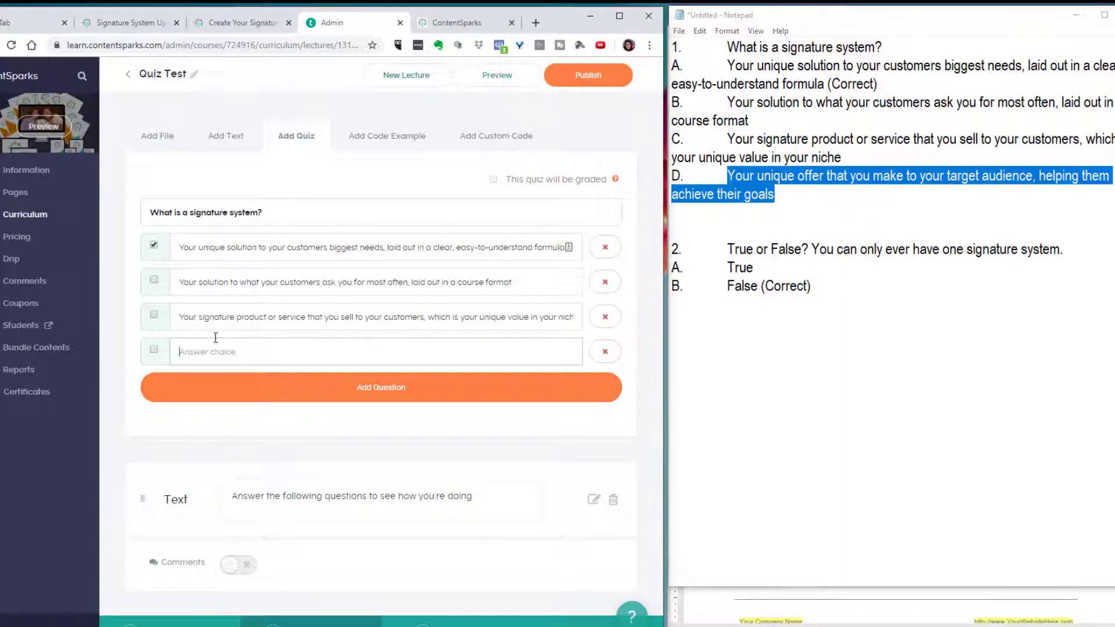
key("ctrl+v")
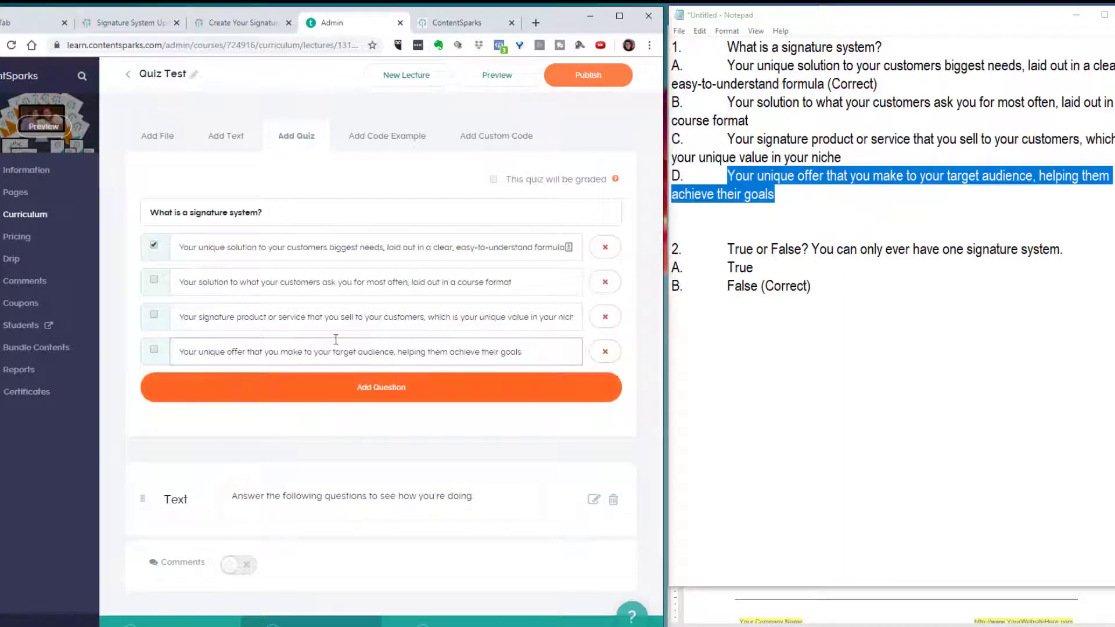
left_click(365, 395)
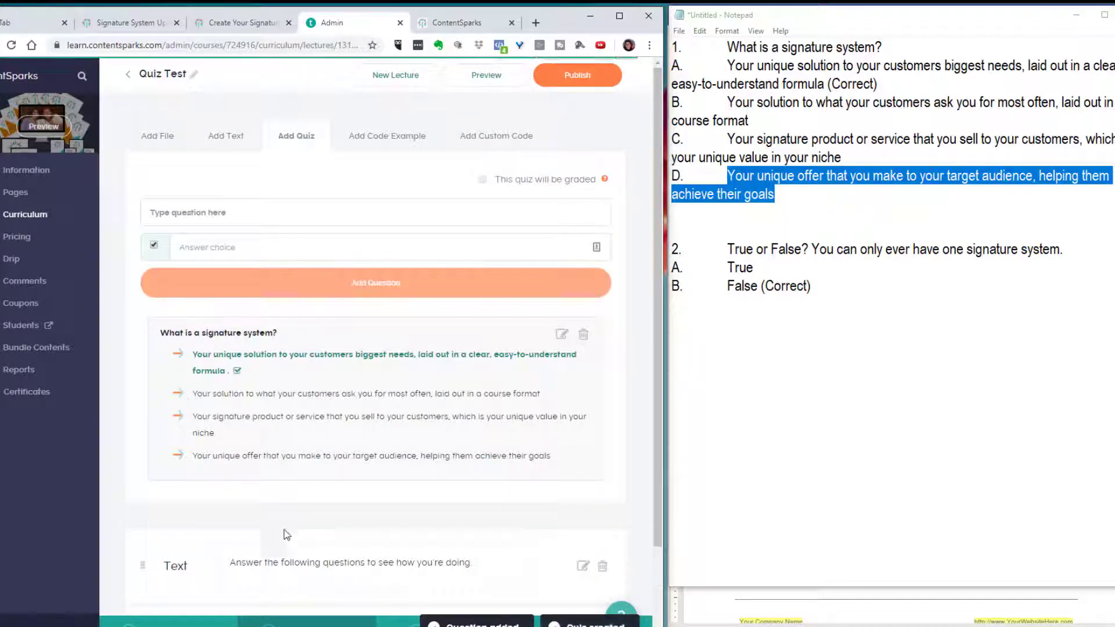
Copy "True or False? You can only ever have one signature system" from Notepad into the next question field
left_click(754, 248)
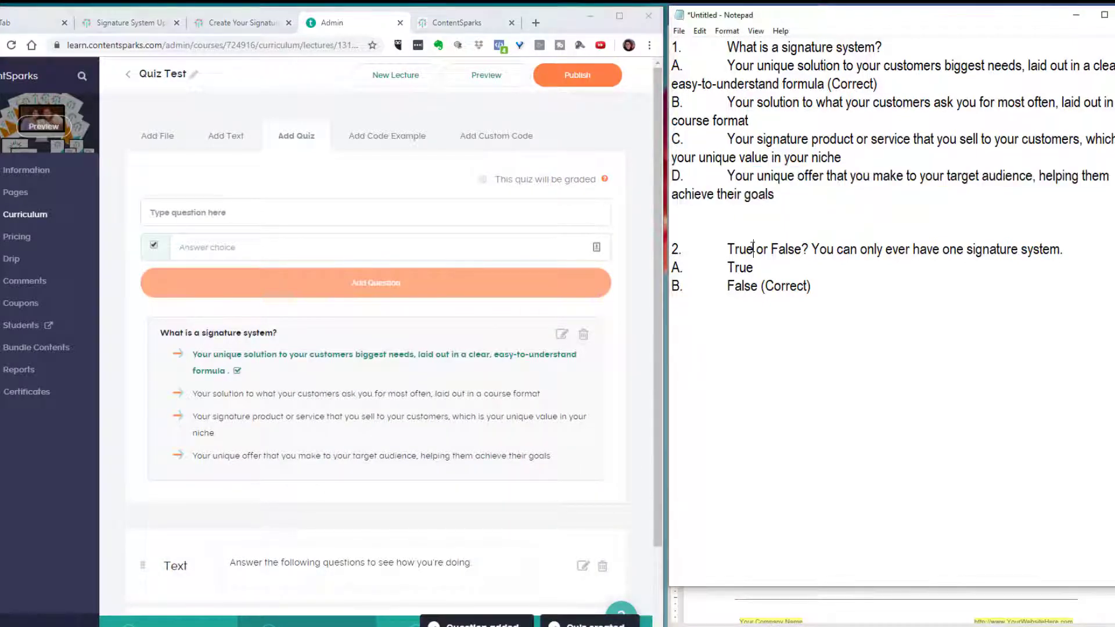
mouse_move(728, 249)
left_mouse_down()
mouse_move(1045, 264)
mouse_move(1060, 254)
left_mouse_up()
key("ctrl+c")
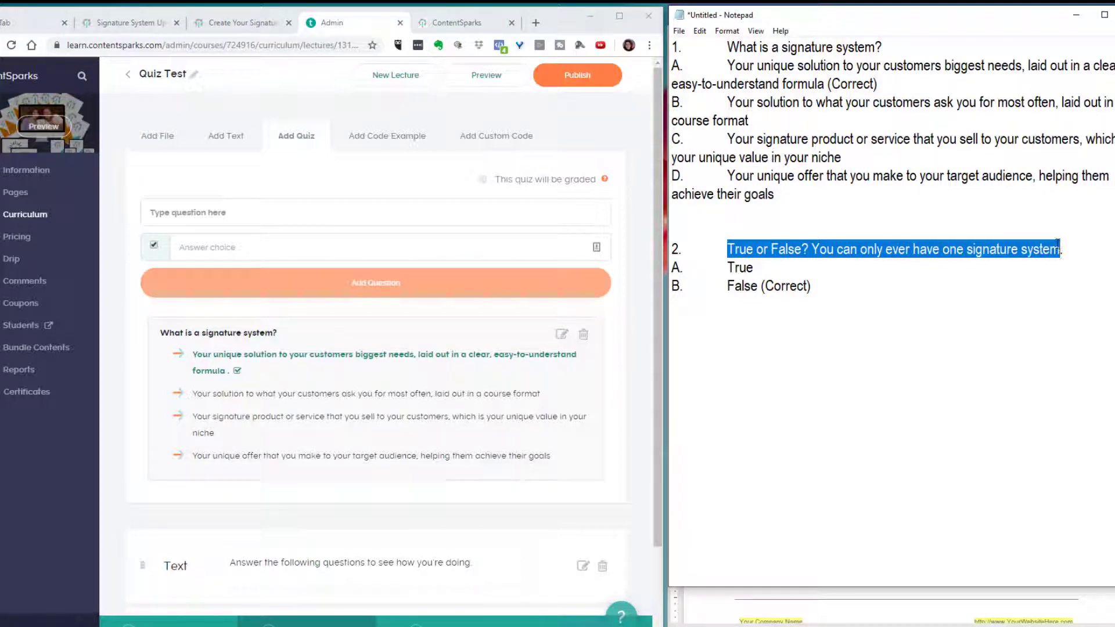
left_click(283, 213)
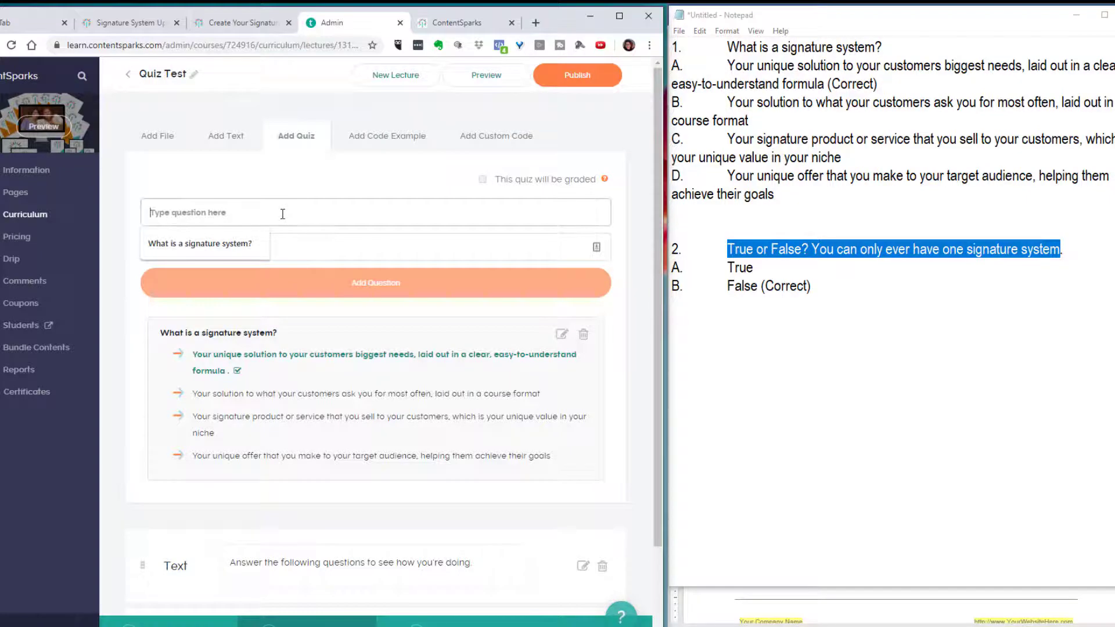
key("ctrl+v")
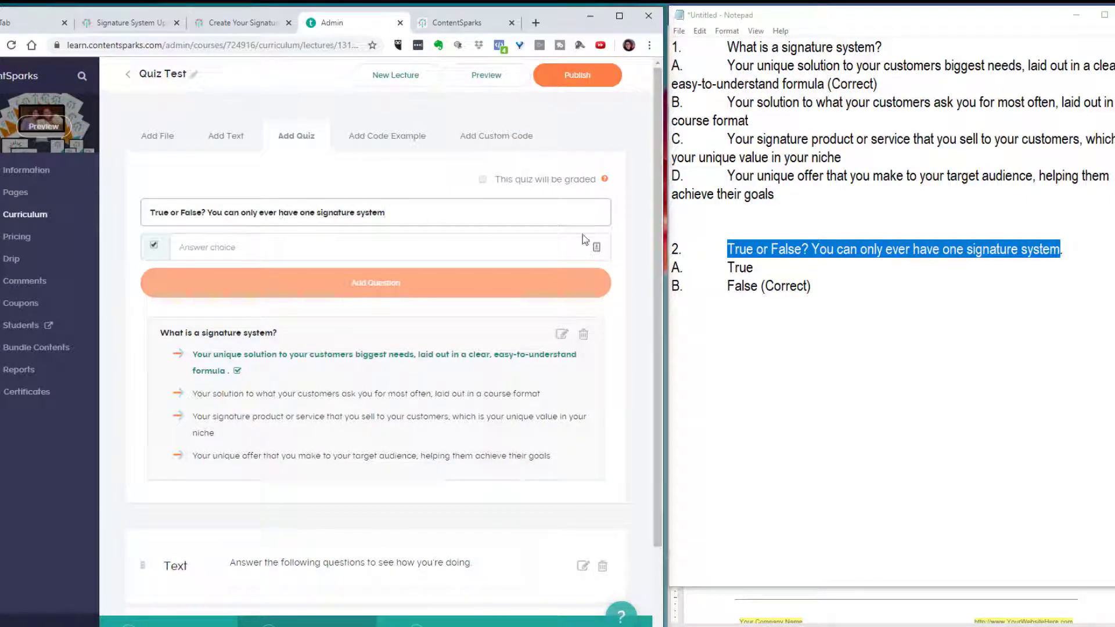
Enter True and False as the two answer choices for the one-signature-system question
left_click(188, 248)
type("True")
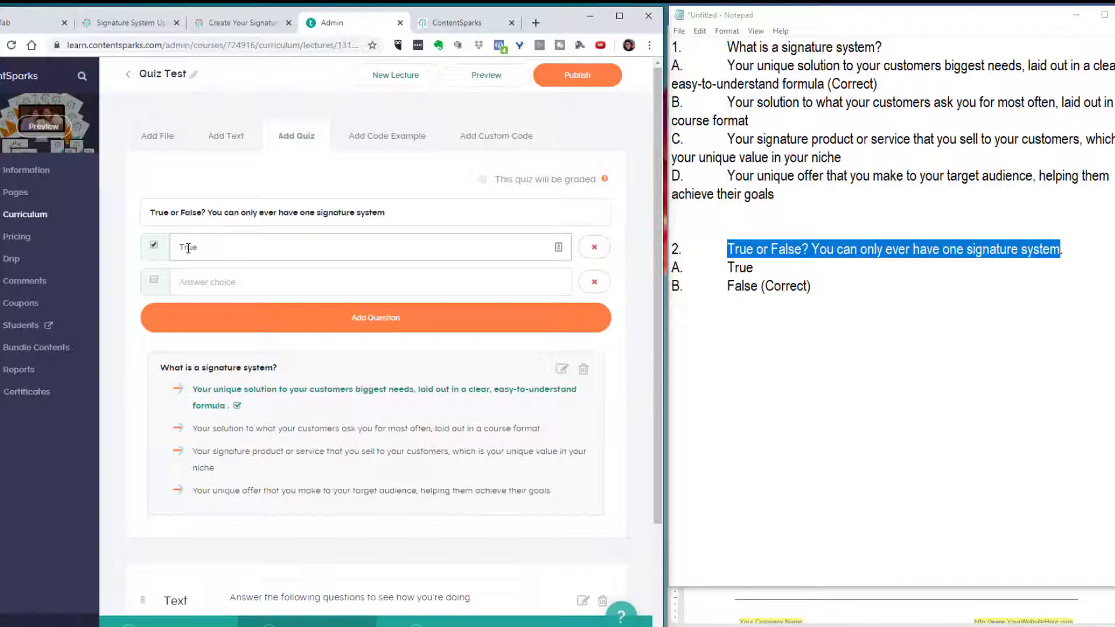
left_click(202, 284)
type("False")
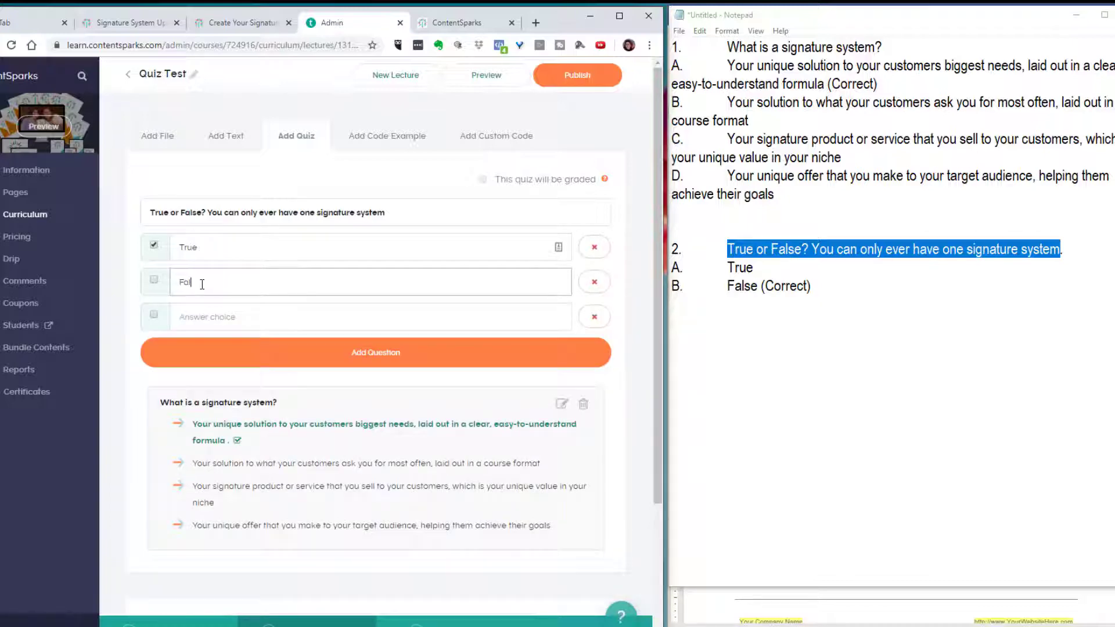
Mark False as the only correct answer, remove the empty answer choice and add the question to the quiz
left_click(155, 281)
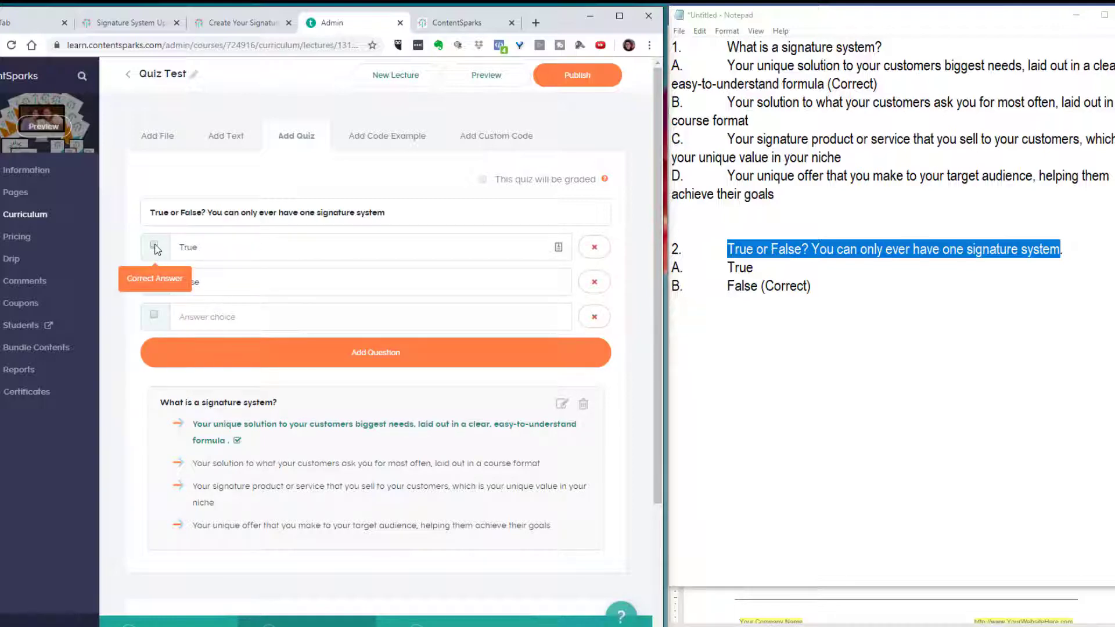
left_click(595, 316)
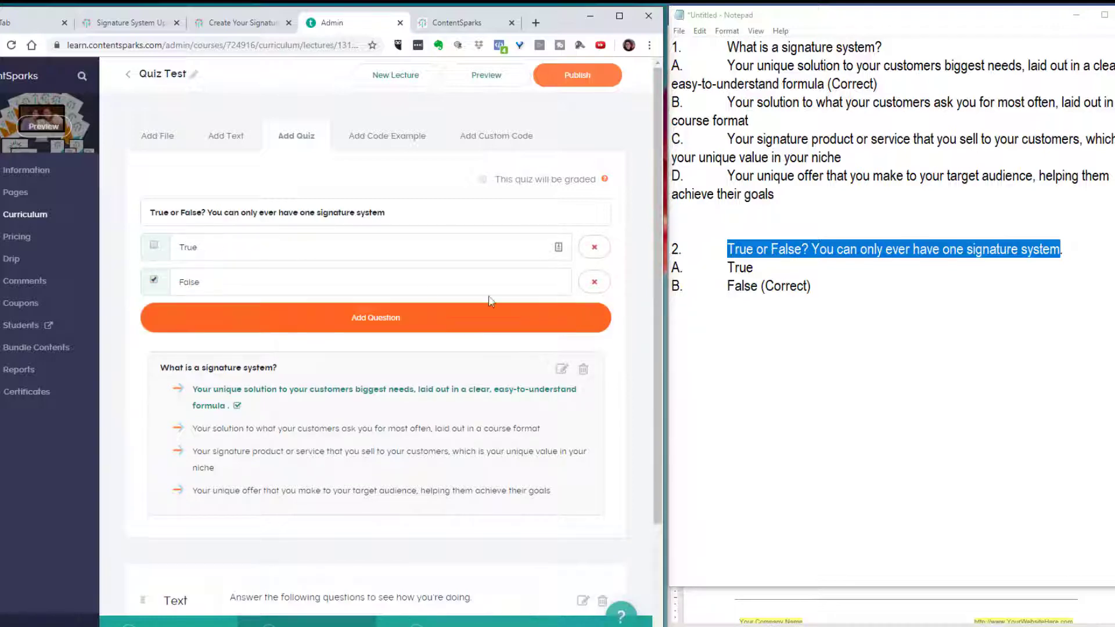
left_click(313, 329)
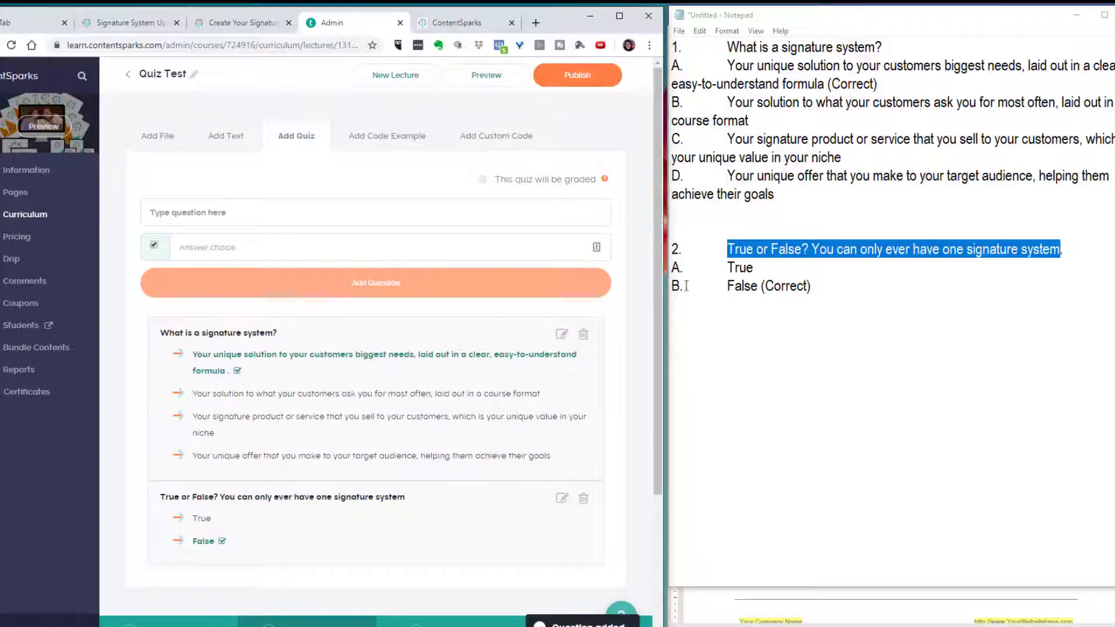
Preview the Quiz Test lecture, checking the "Your unique solution" answer for question 1 and True for question 2
scroll(407, 380, "down", 3)
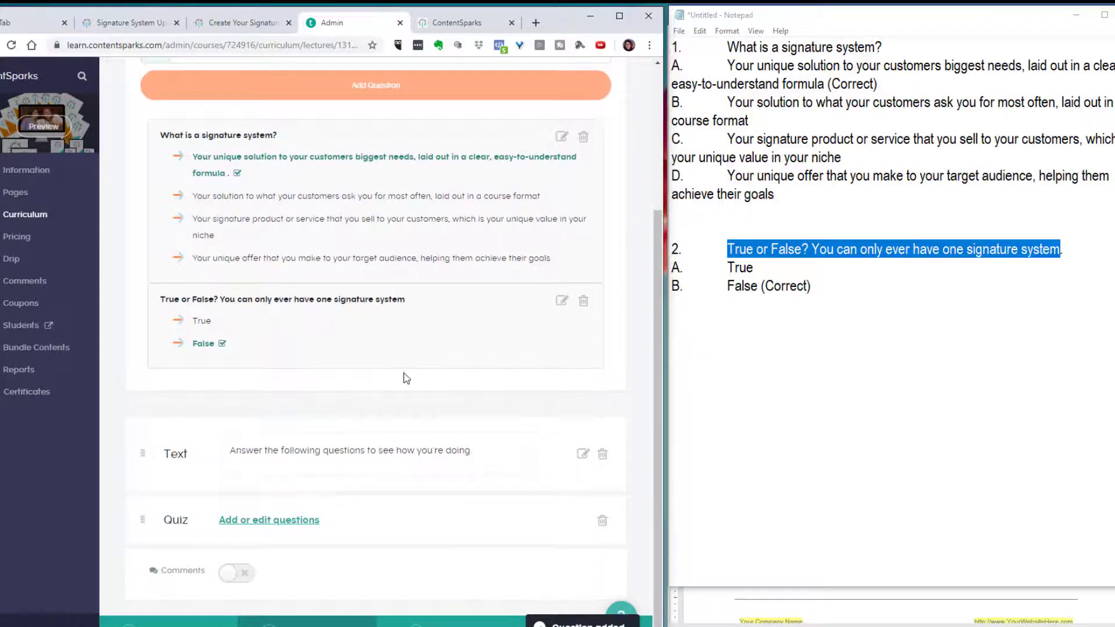
scroll(403, 371, "up", 3)
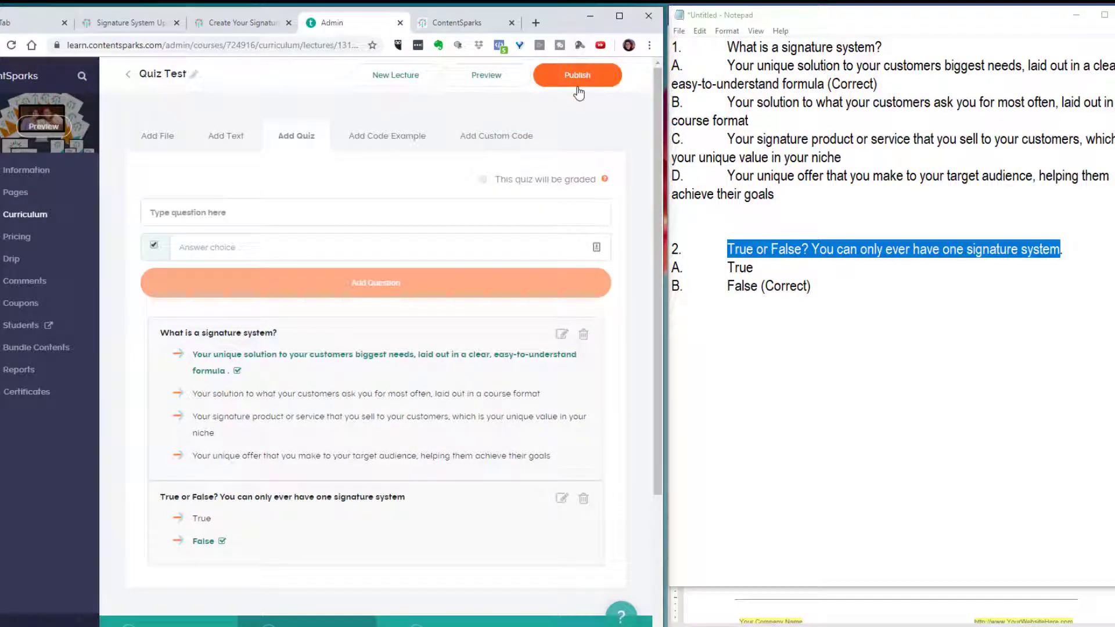
left_click(477, 82)
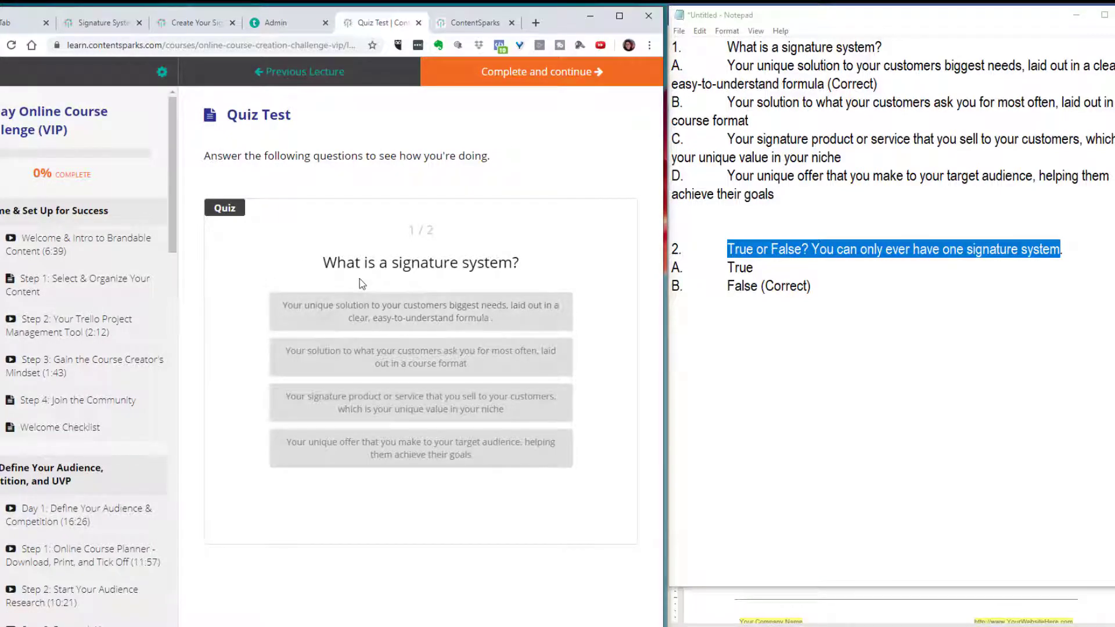
left_click(351, 314)
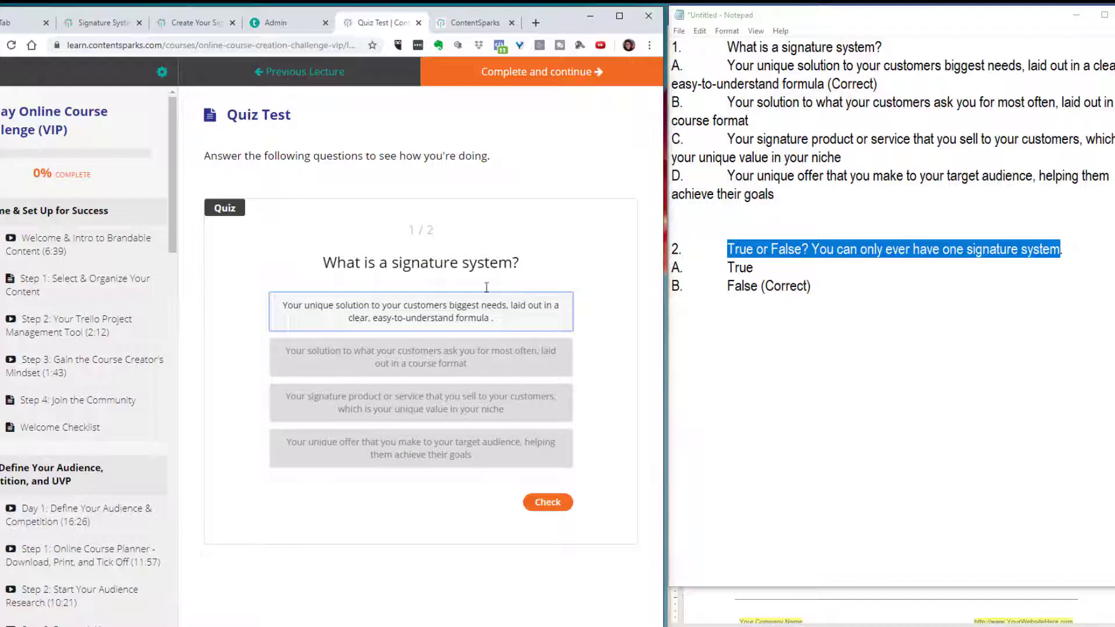
left_click(549, 504)
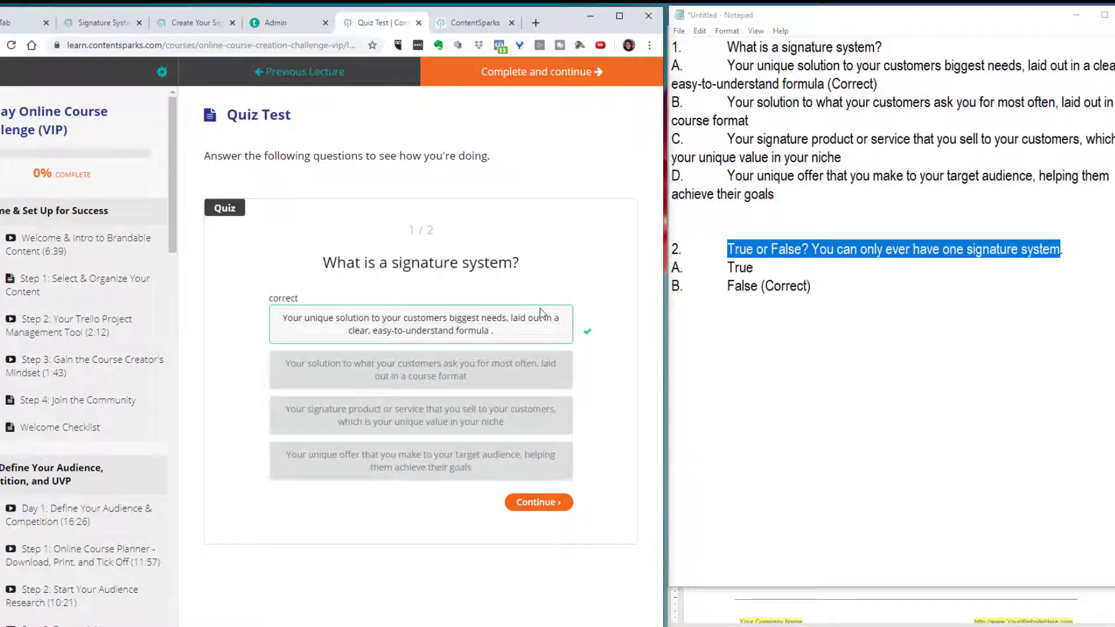
left_click(381, 421)
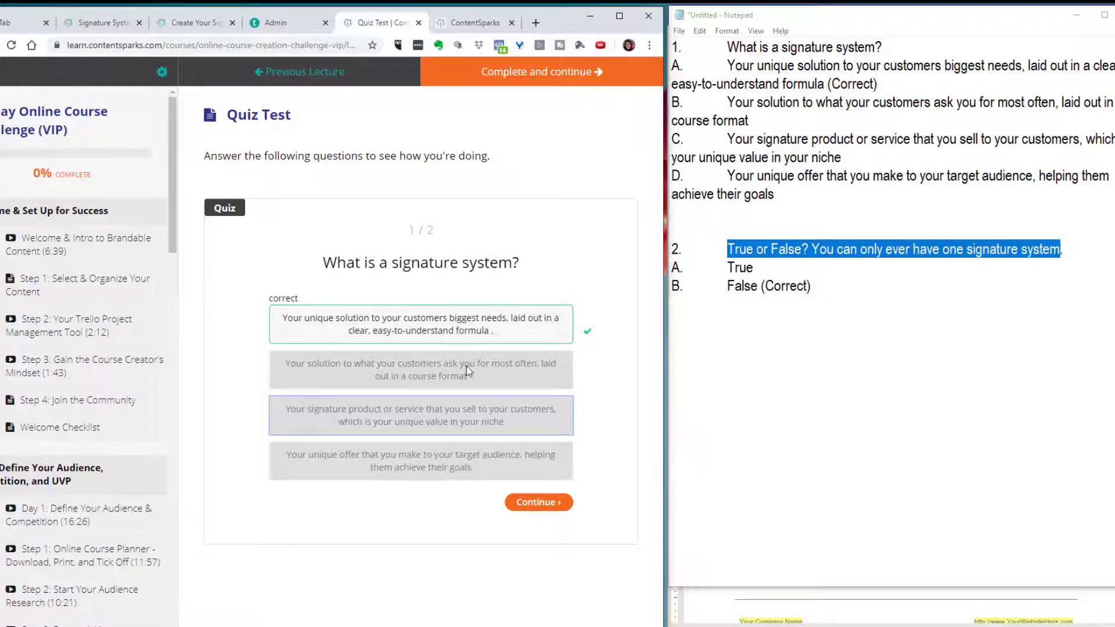
left_click(534, 503)
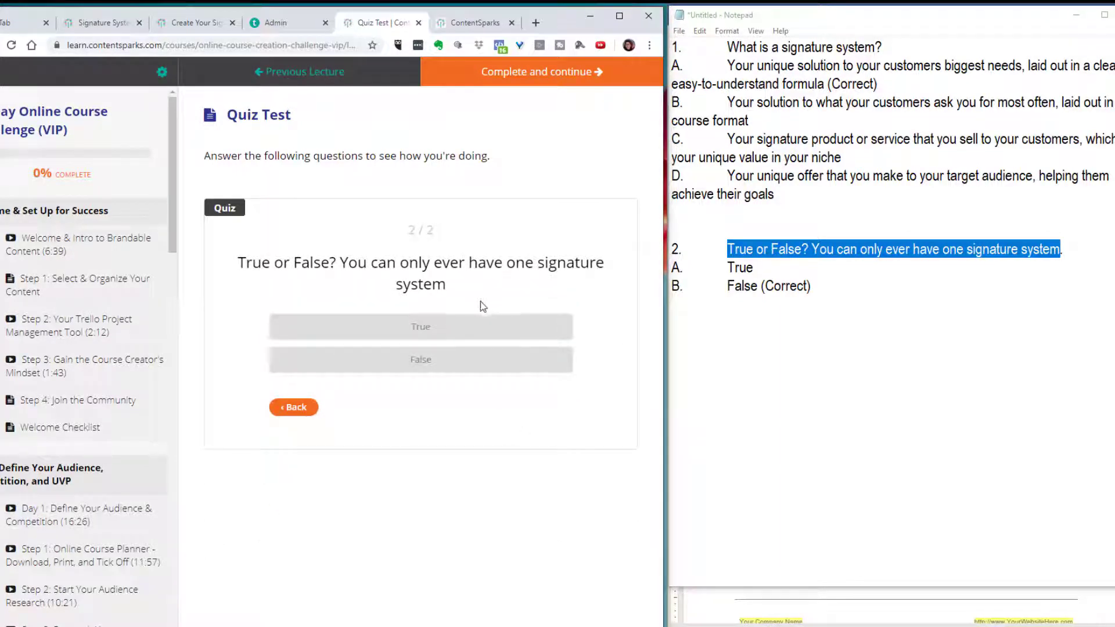
left_click(418, 324)
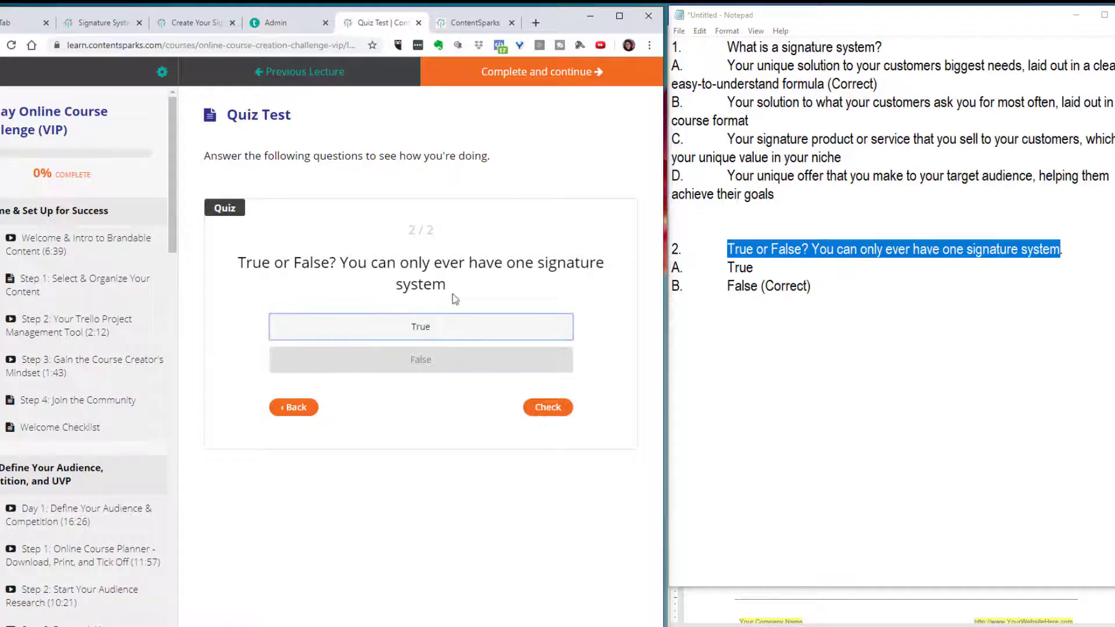
left_click(548, 407)
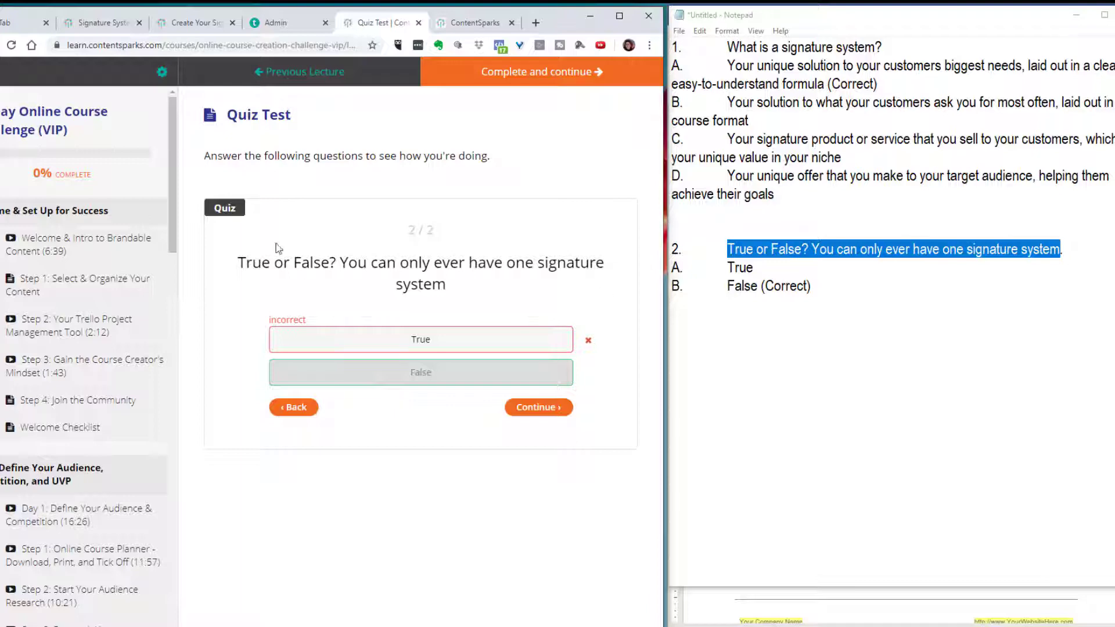
Return to the course curriculum in the Teachable admin and delete the Quiz Test draft lecture
left_click(271, 24)
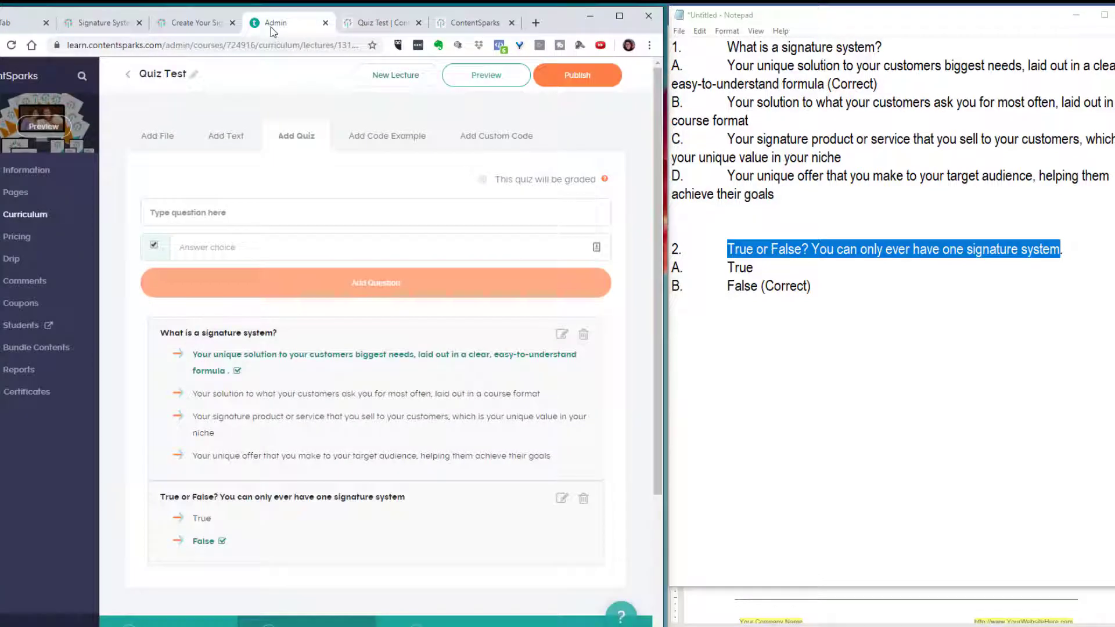
left_click(128, 78)
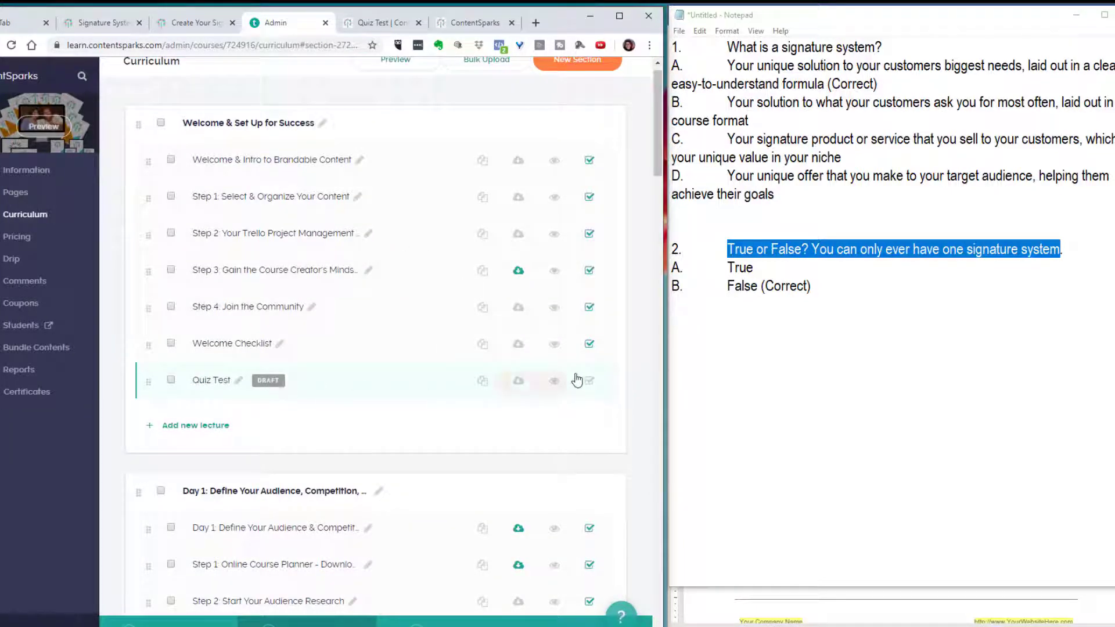
left_click(171, 380)
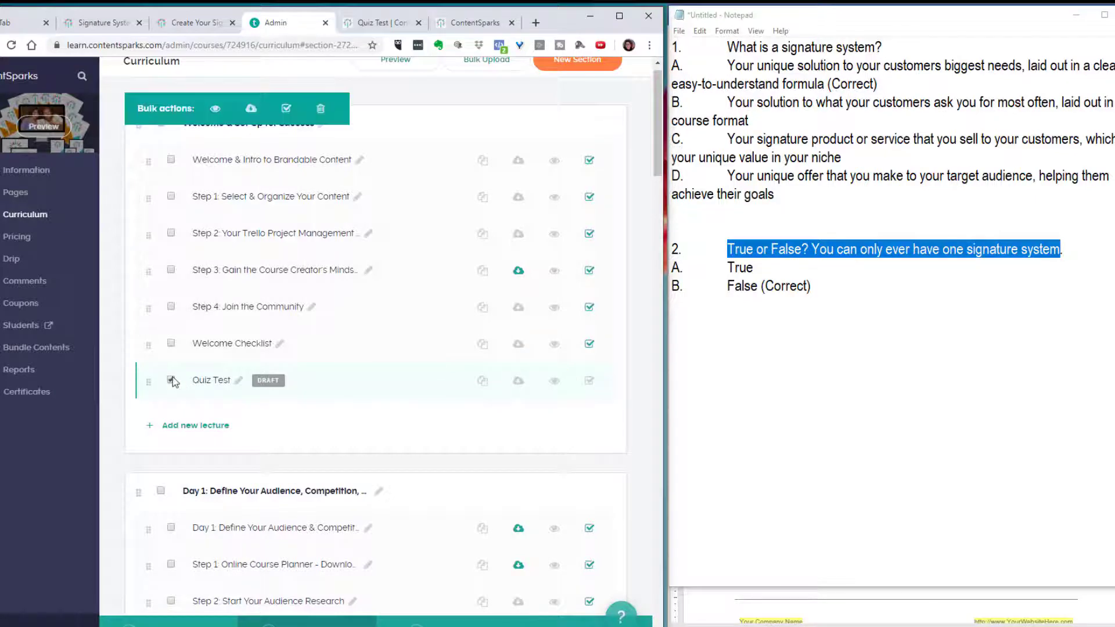
left_click(321, 110)
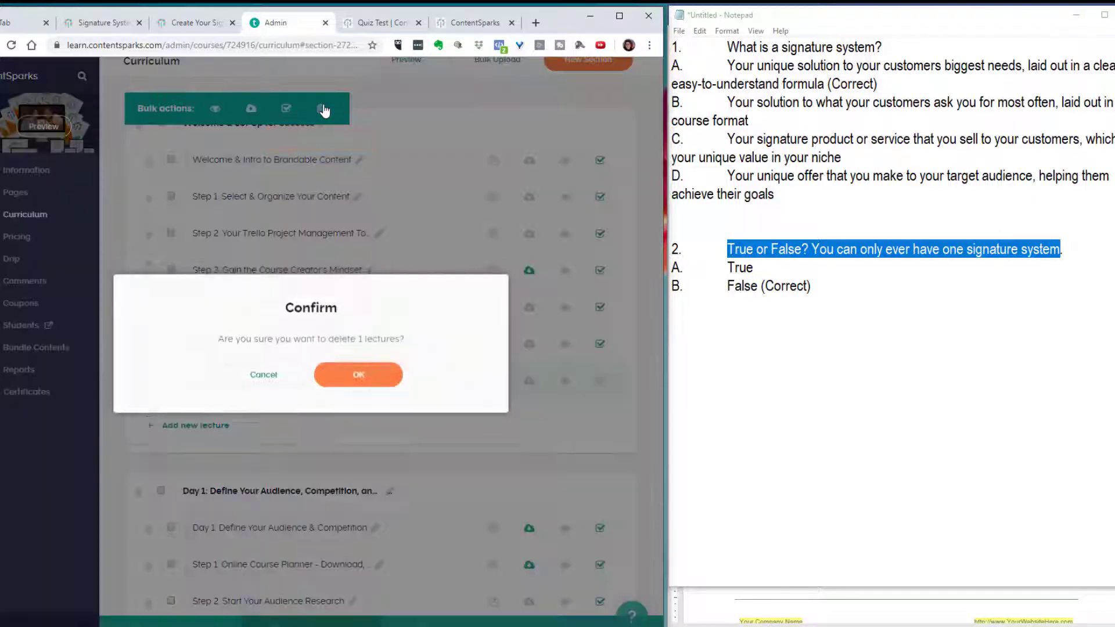
left_click(357, 379)
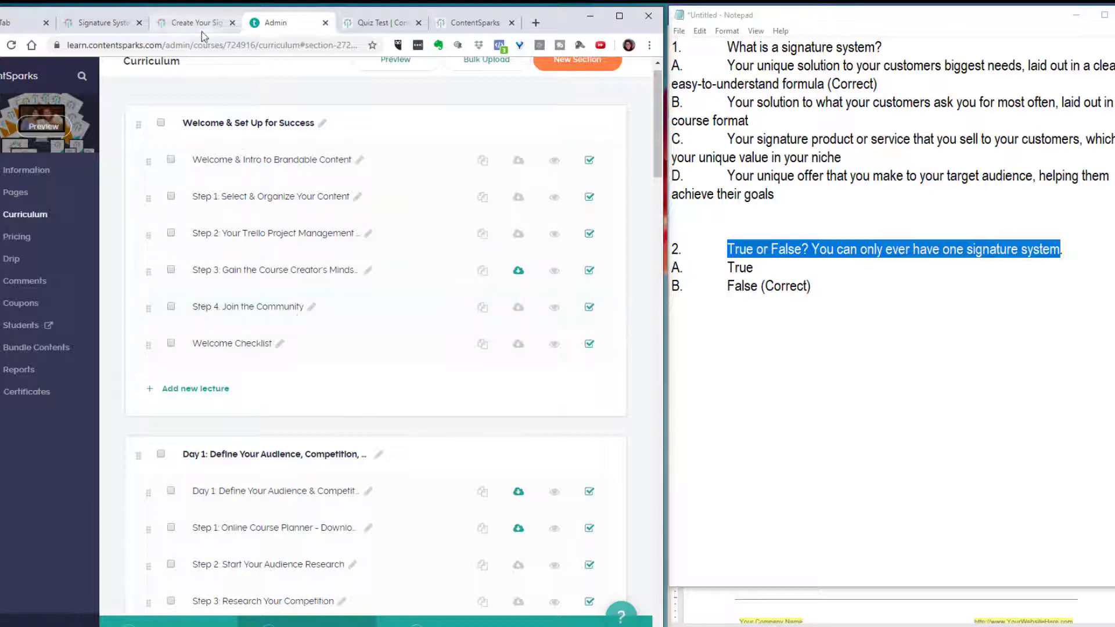
Return to the signature system upgrade product page, minimize Notepad and review the 5-day challenge contents list
left_click(193, 18)
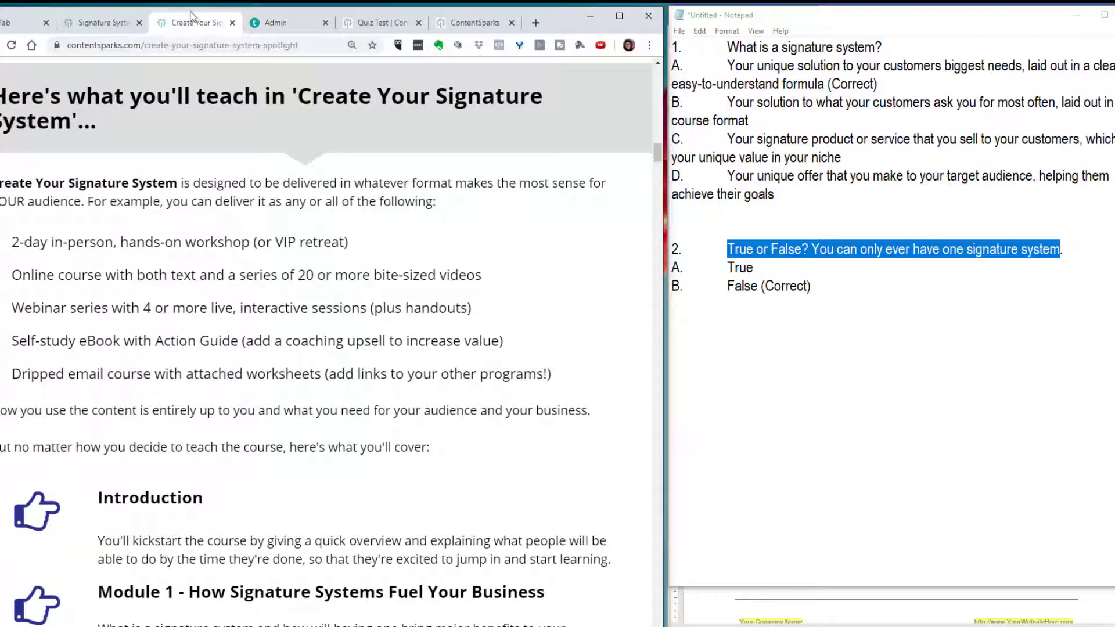
left_click(86, 22)
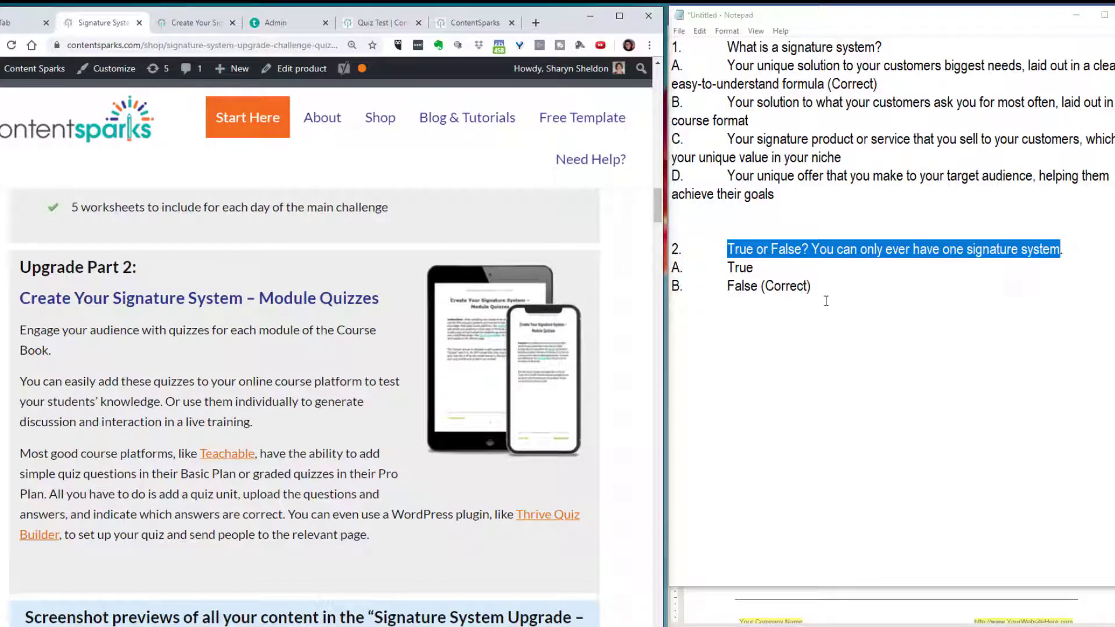
left_click(1077, 14)
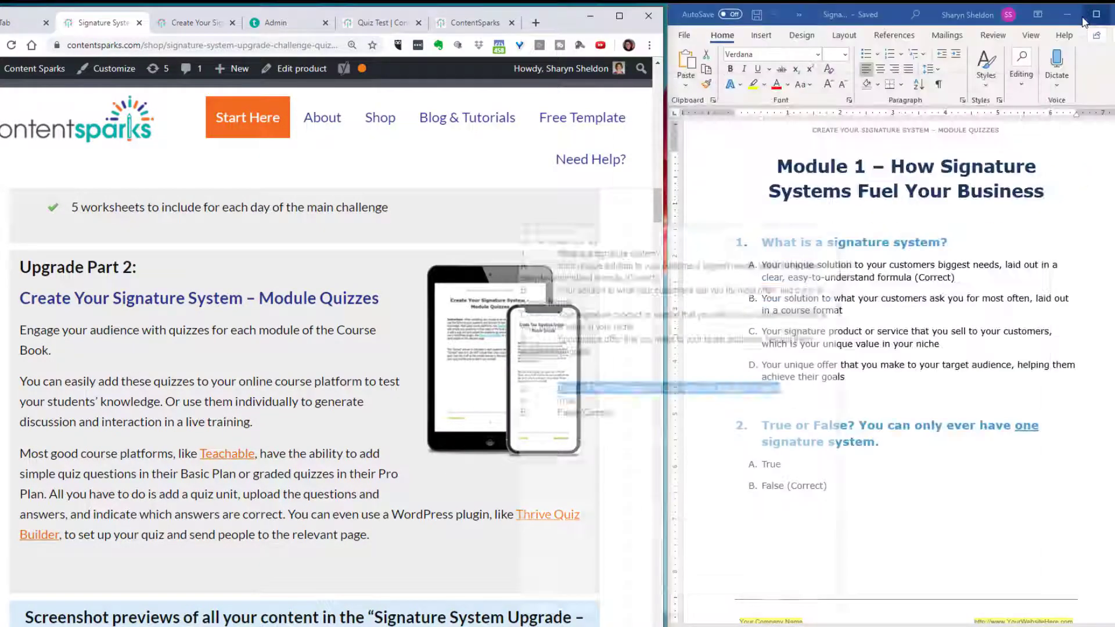
scroll(196, 336, "up", 5)
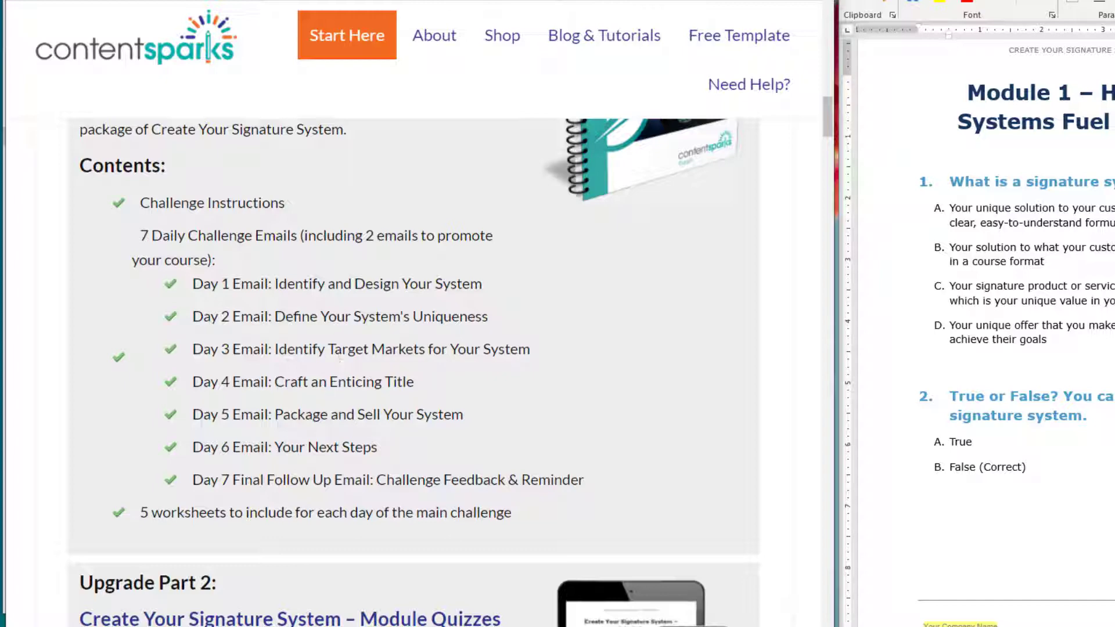
Switch to File Explorer and open the SignatureSystem_5DayChallenge folder
key("alt+Tab")
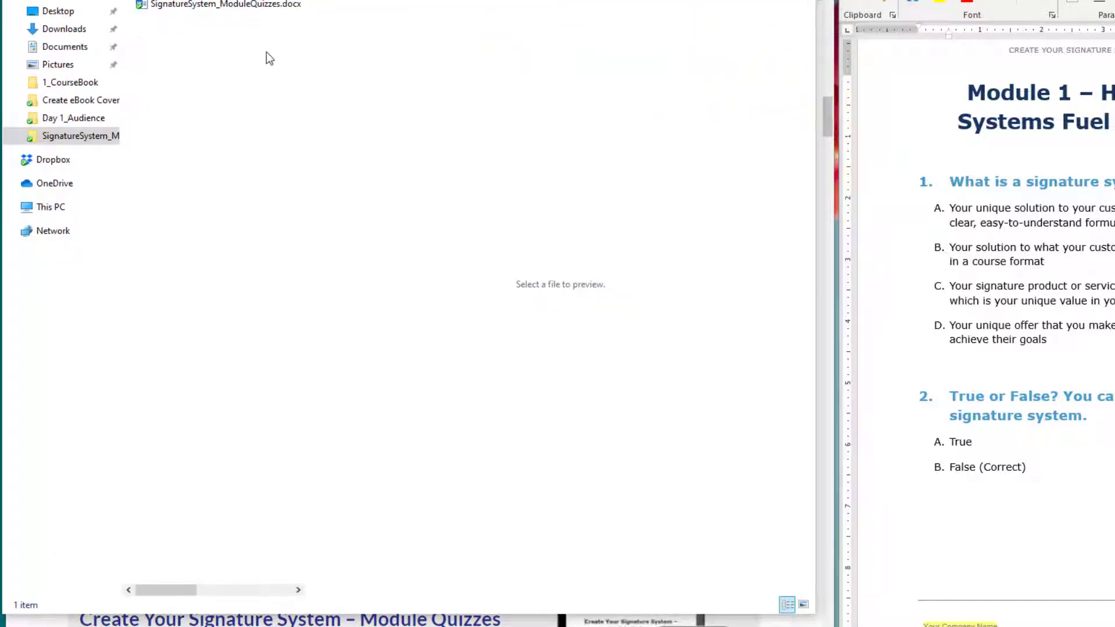
key("alt+Left")
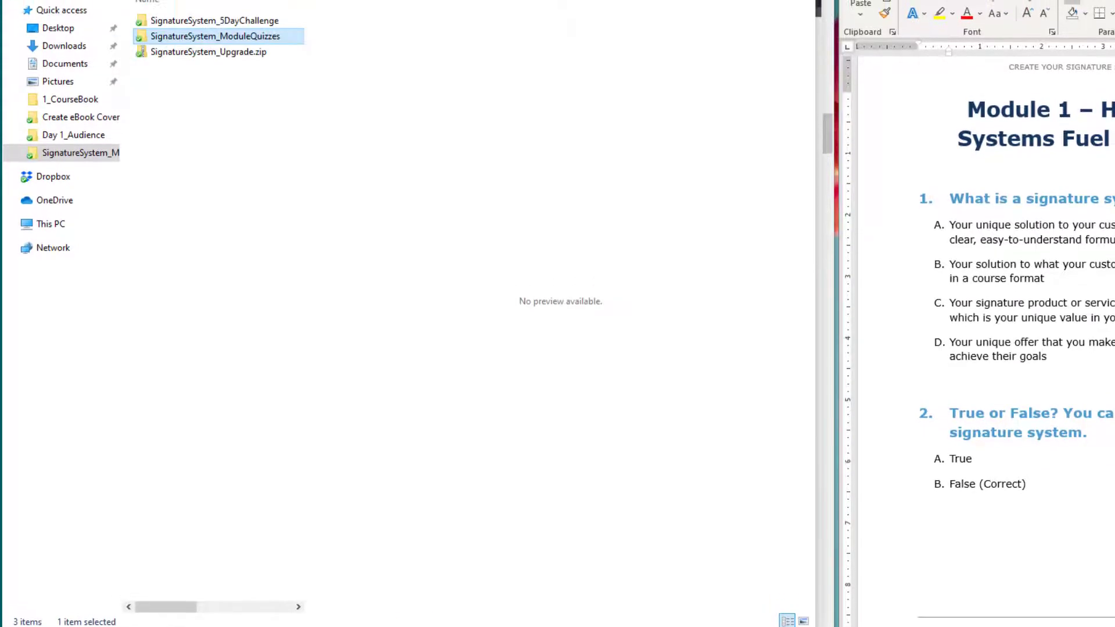
double_click(227, 22)
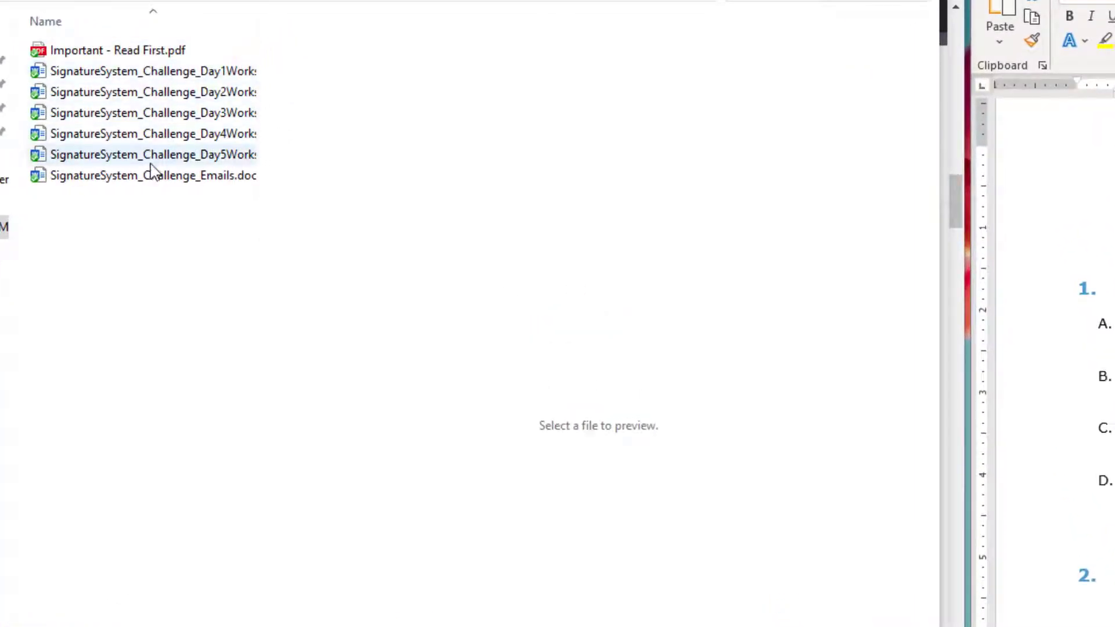
Preview the Day 1 to Day 5 challenge worksheets and the SignatureSystem_Challenge_Emails document
left_click(170, 71)
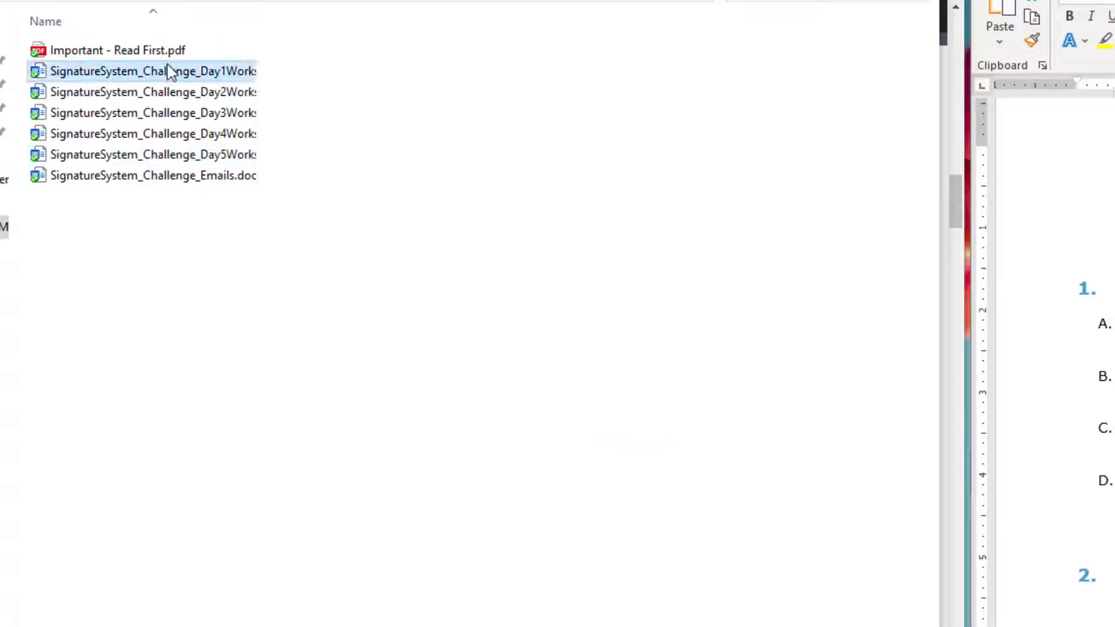
left_click(182, 93)
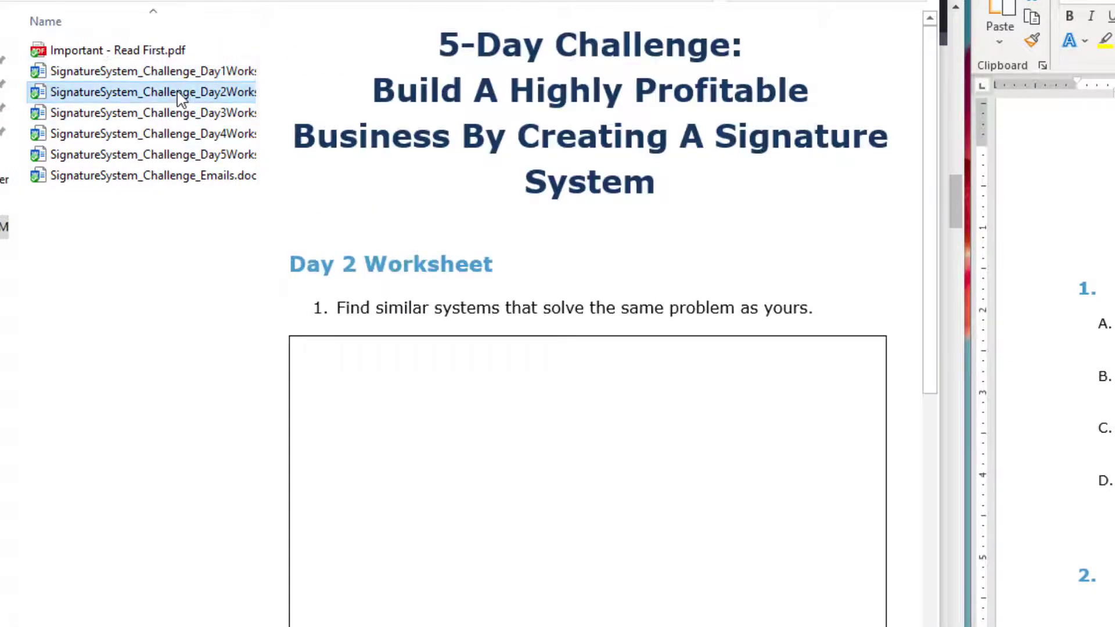
left_click(180, 112)
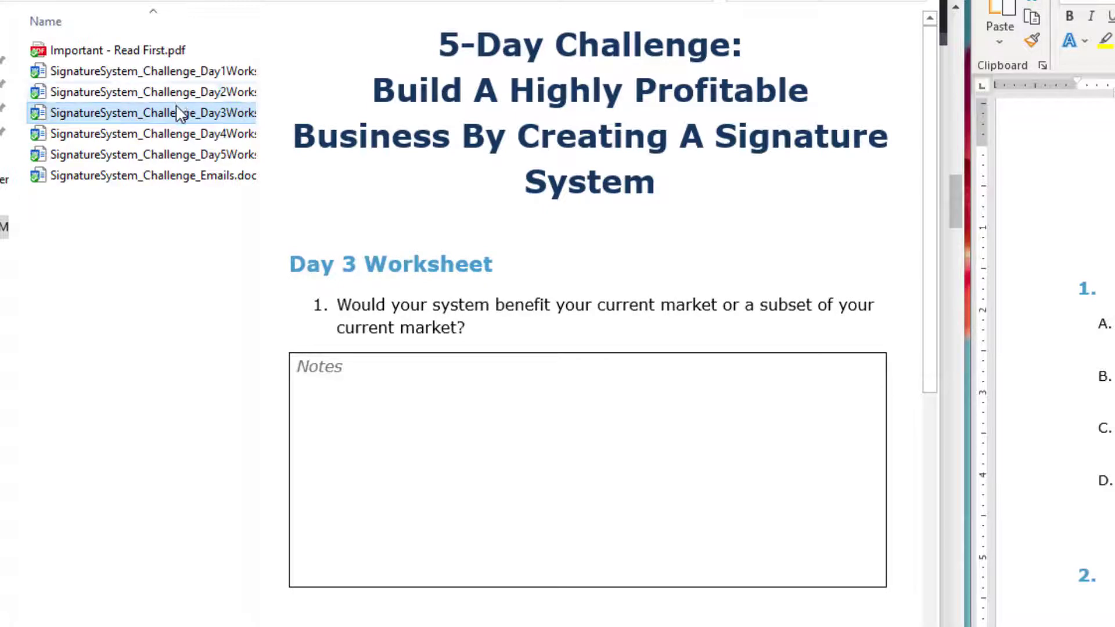
left_click(171, 136)
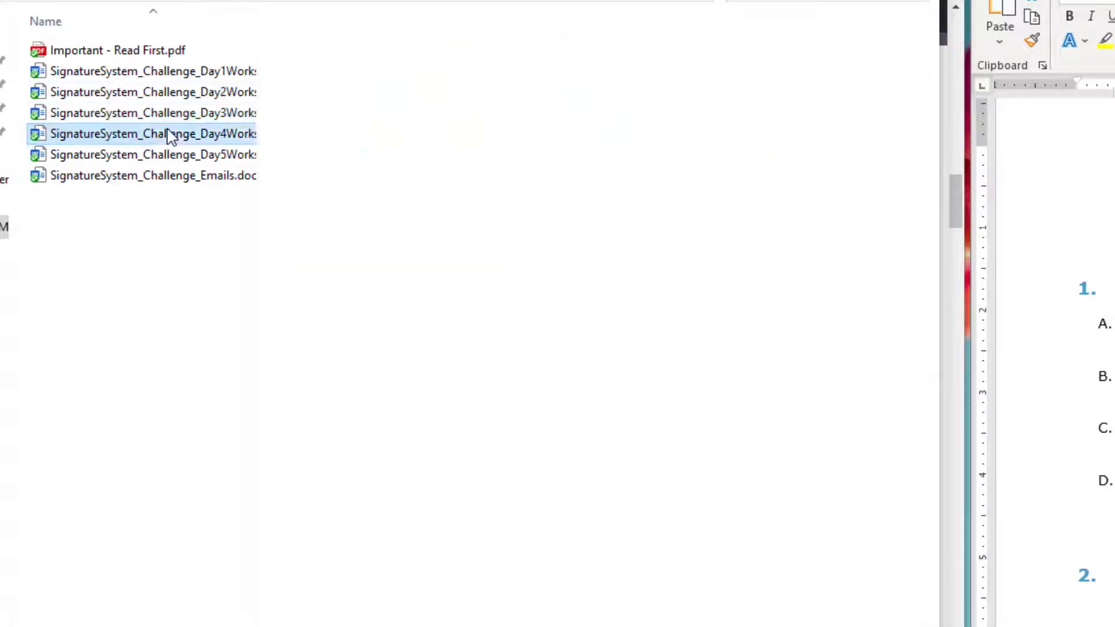
left_click(157, 156)
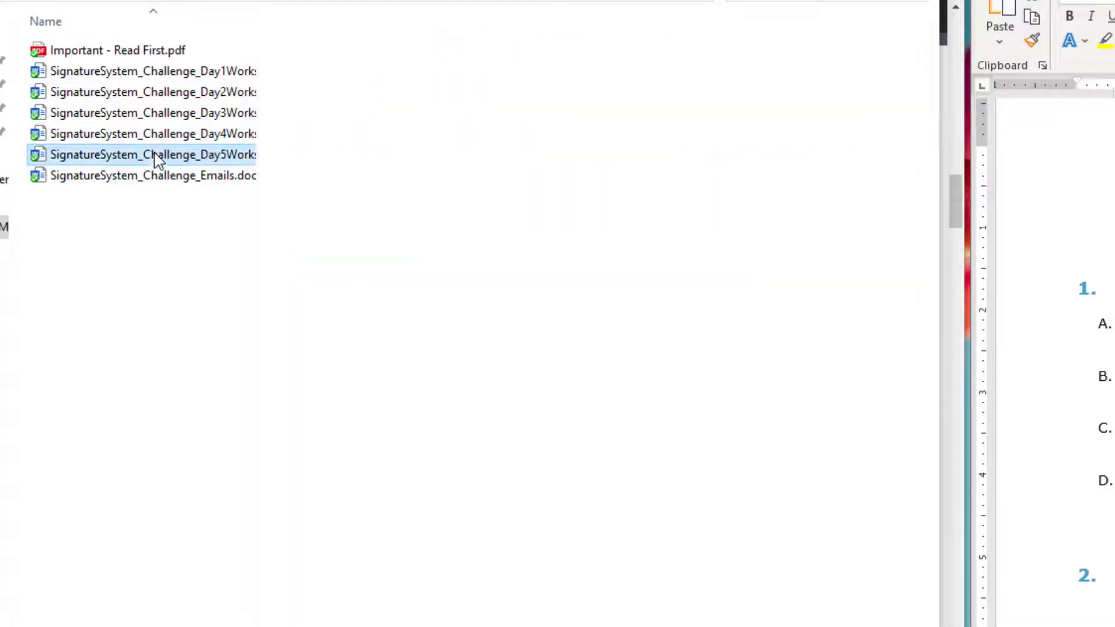
left_click(163, 176)
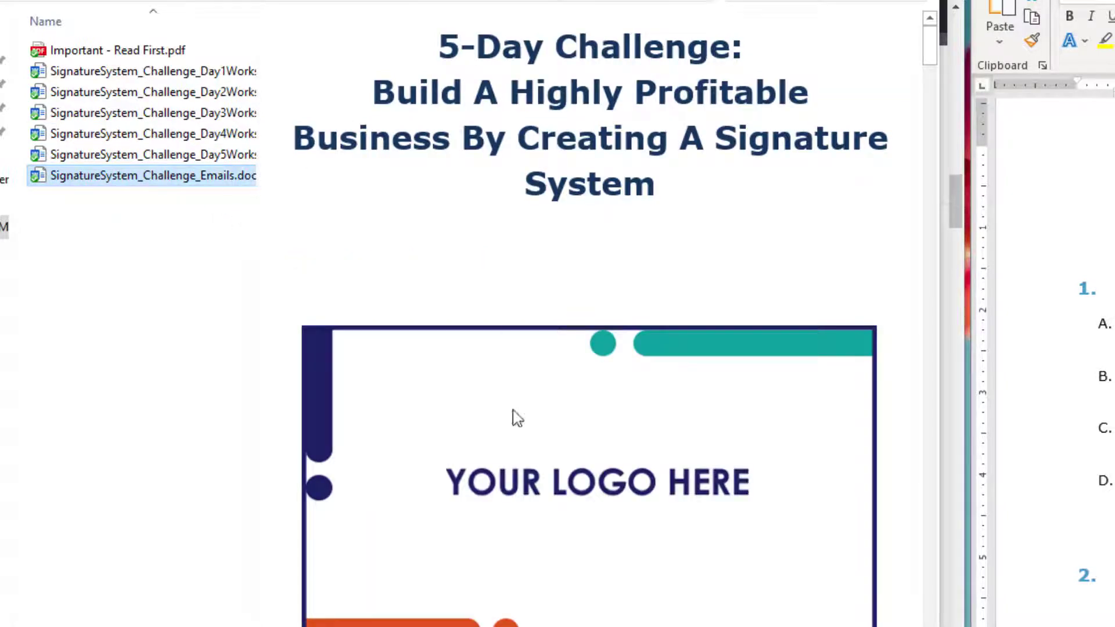
Open the SignatureSystem_Challenge_Emails document in Word and widen its window to show two pages side by side
double_click(151, 177)
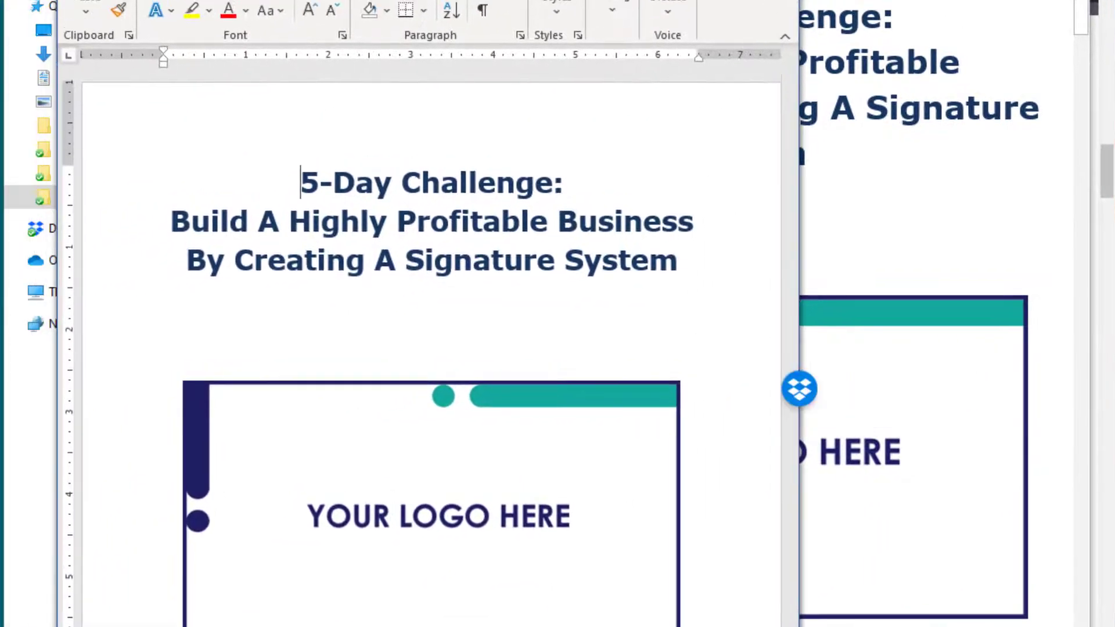
scroll(793, 166, "down", 10)
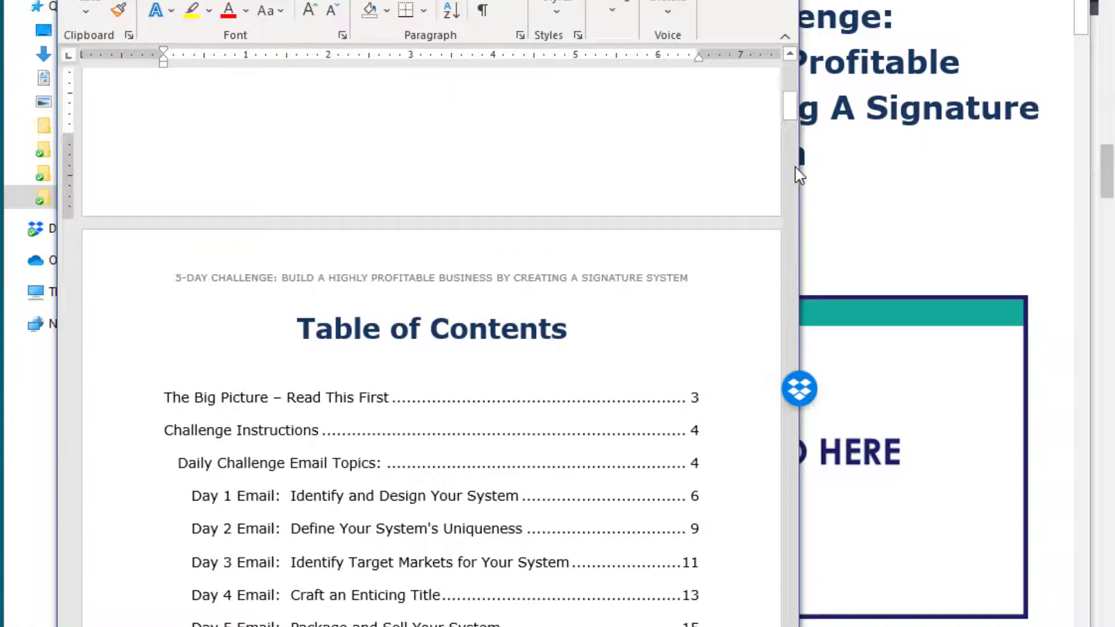
left_click_drag(800, 157, 1112, 111)
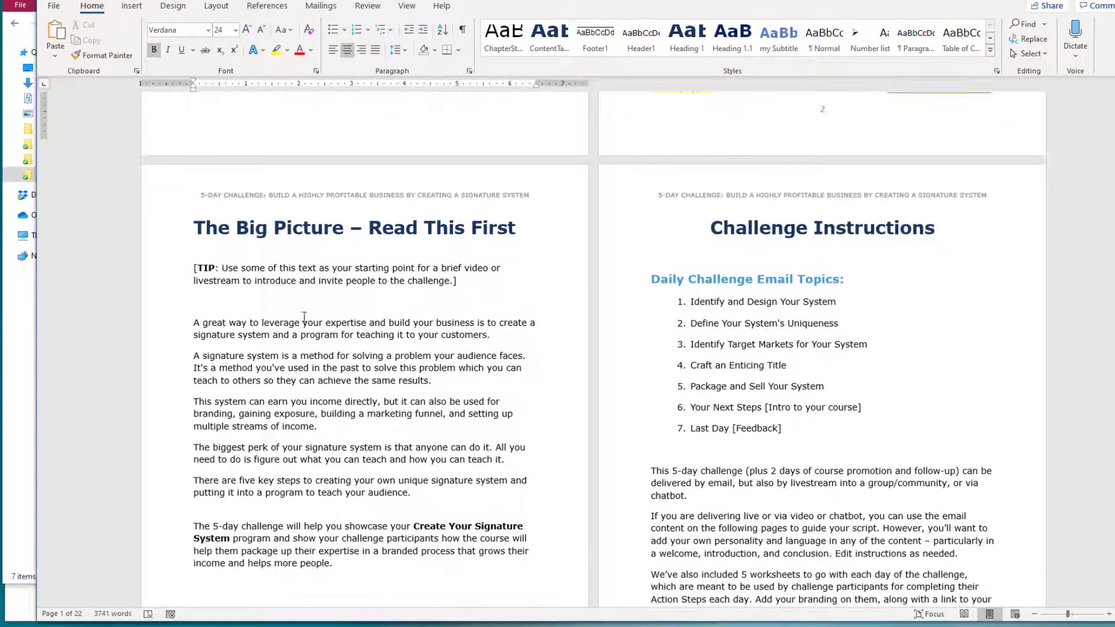
Examine the introduction, challenge instructions and daily emails in the SignatureSystem_Challenge_Emails document
scroll(304, 316, "down", 2)
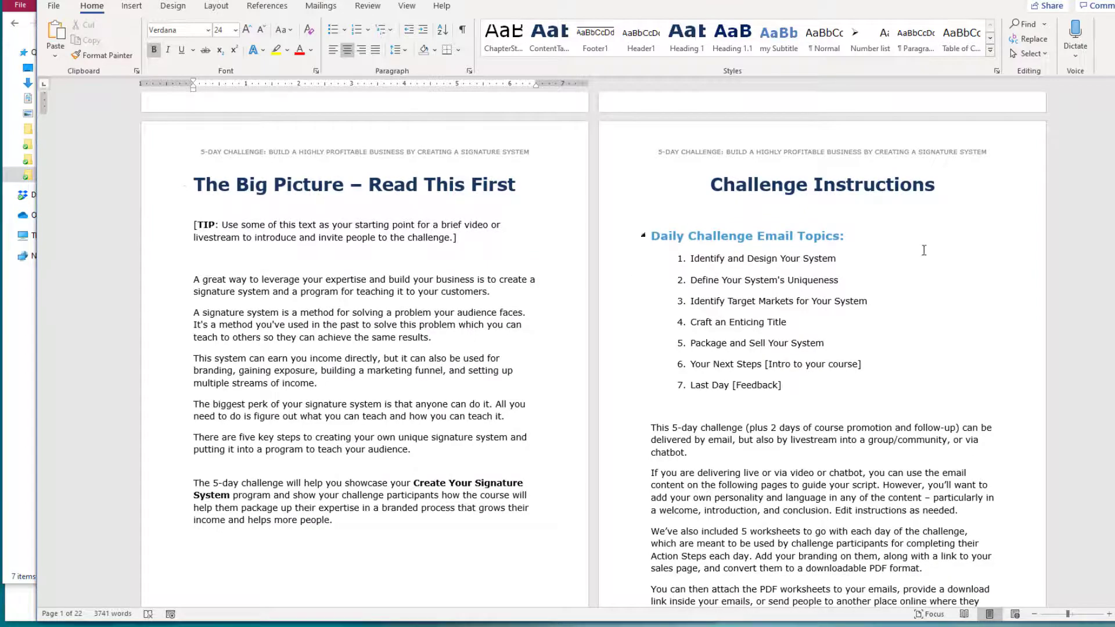
scroll(924, 250, "down", 5)
scroll(884, 211, "down", 20)
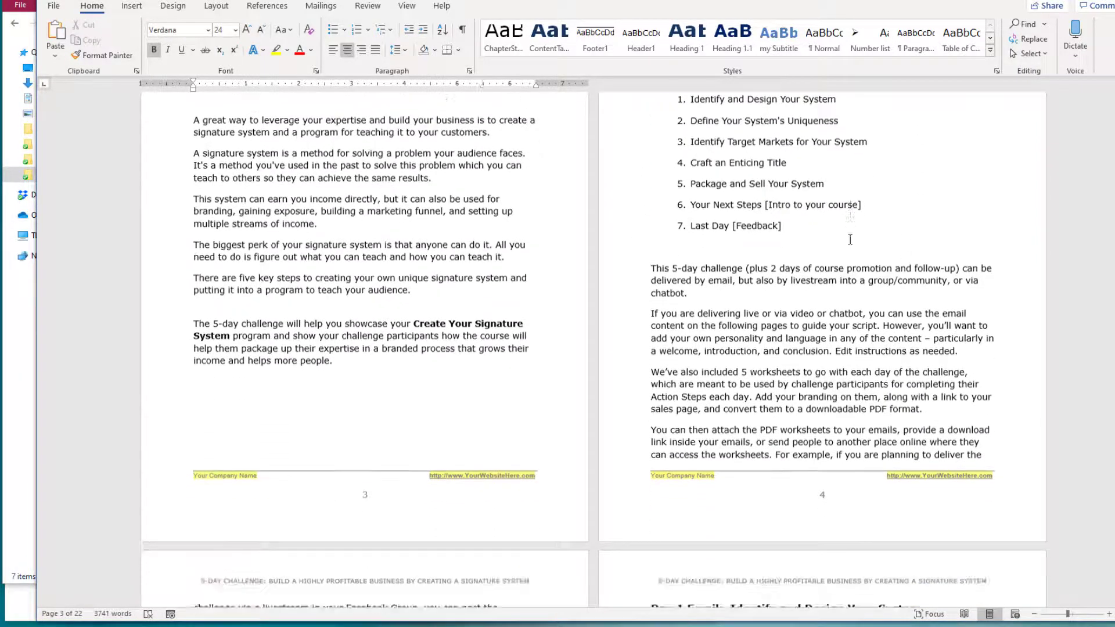
scroll(746, 250, "down", 20)
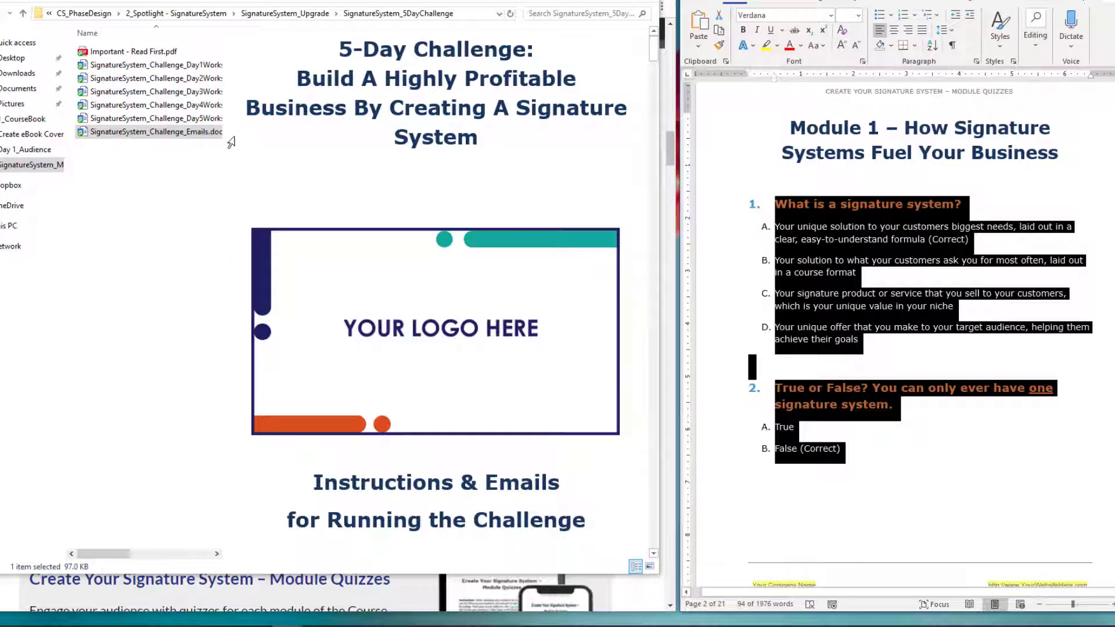
Widen the file list in the SignatureSystem_5DayChallenge folder, minimize File Explorer and review the 5-day challenge section on the product page
left_click_drag(222, 140, 242, 139)
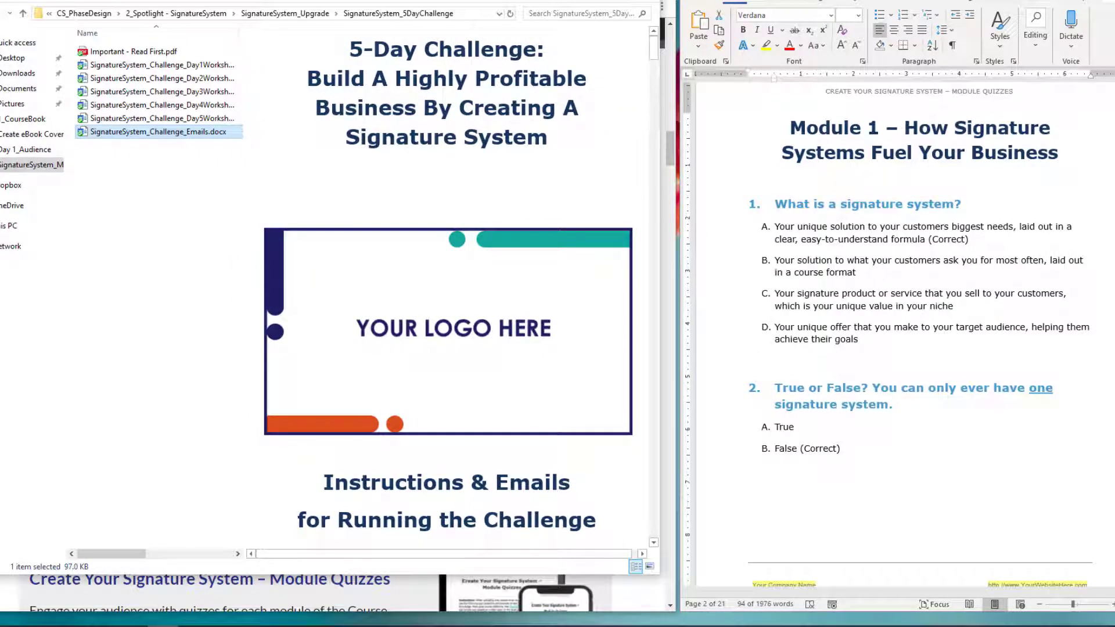
left_click(591, 1)
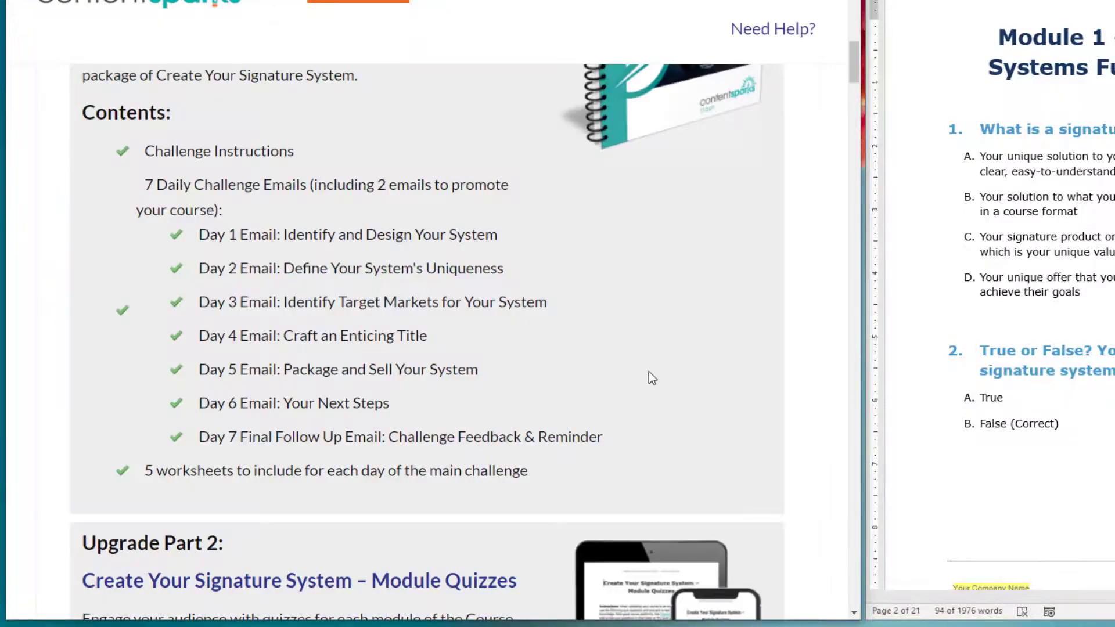
scroll(647, 372, "up", 12)
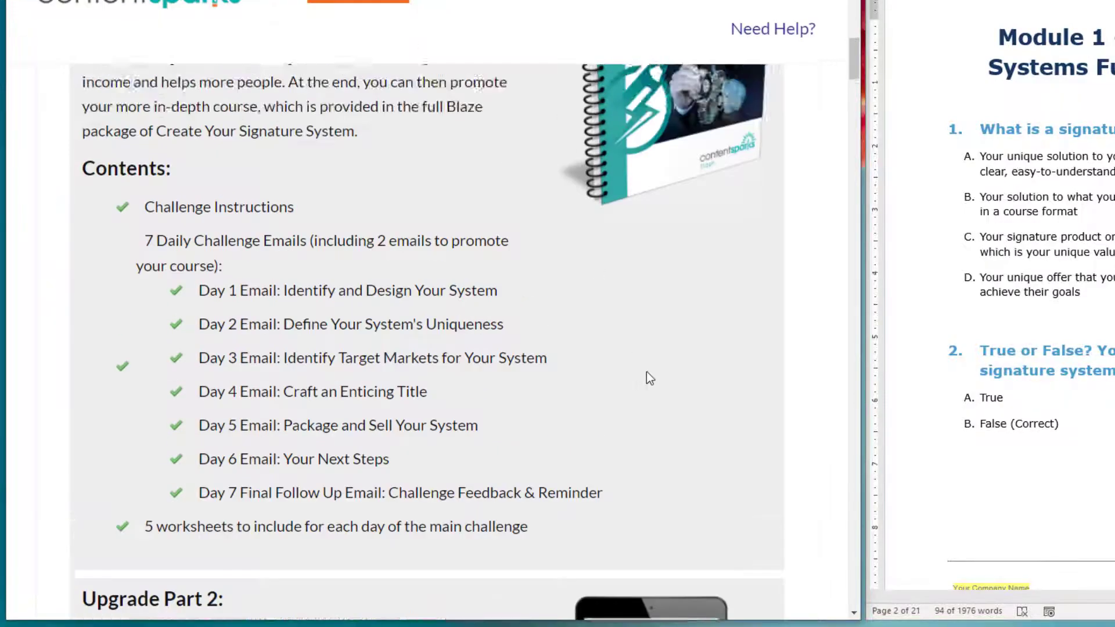